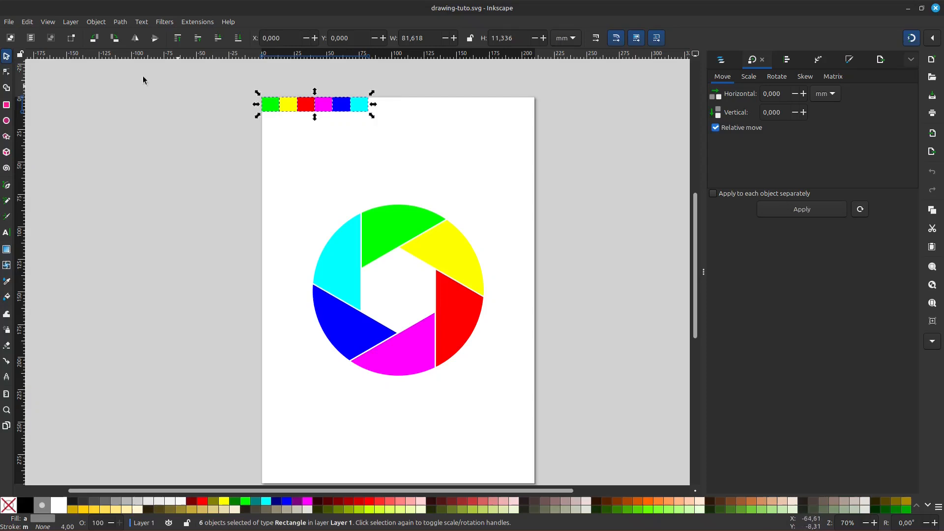
- Create a new blank document and narrow the docked dialogs to widen the canvas
click(9, 22)
click(22, 34)
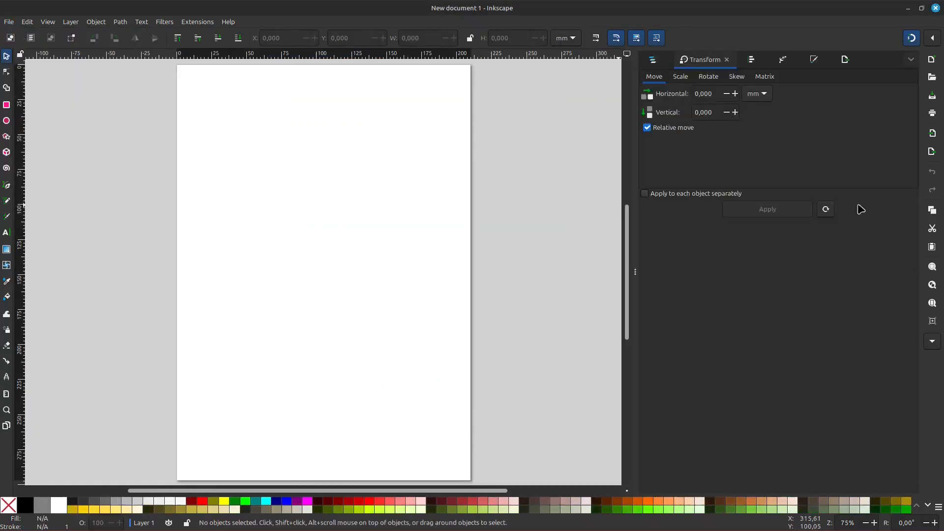
drag(636, 255, 704, 243)
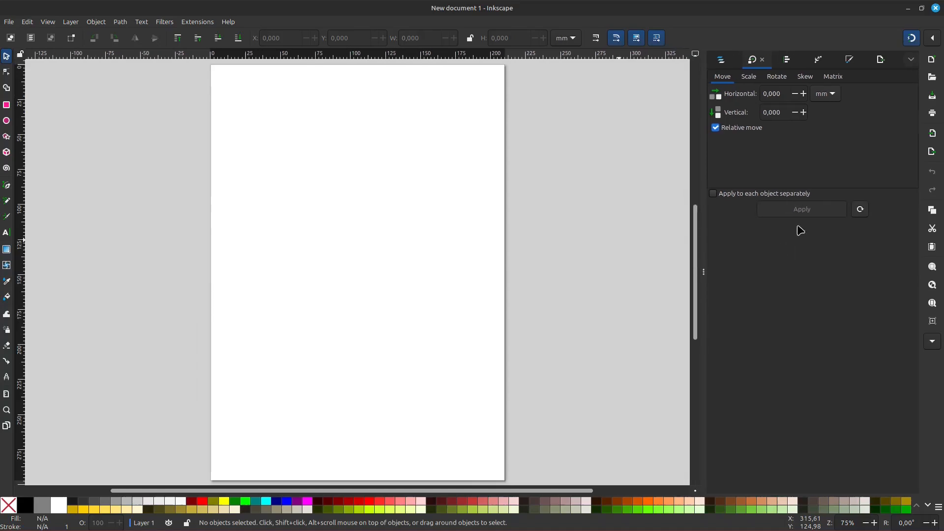
- Review the snapping options and paste the six colour swatches at the page's upper-left corner
click(935, 39)
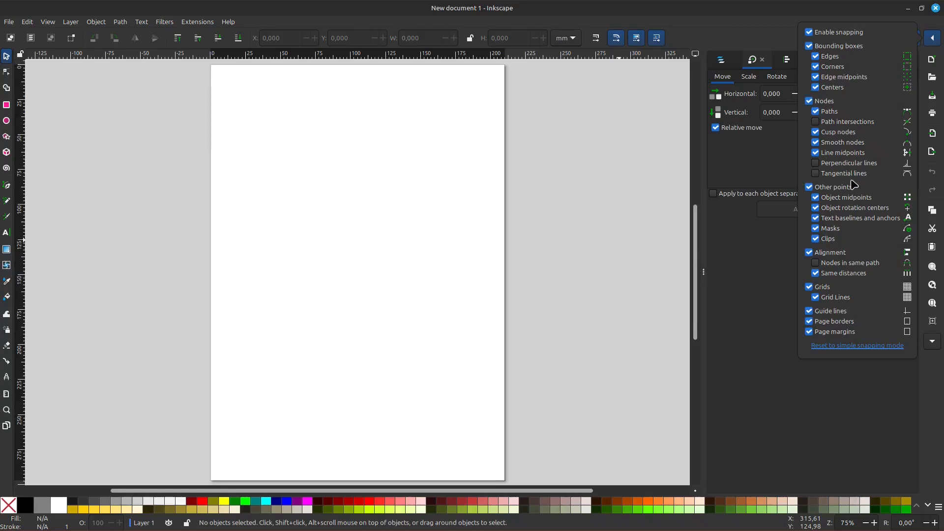
click(338, 205)
key(ctrl+v)
drag(339, 205, 272, 87)
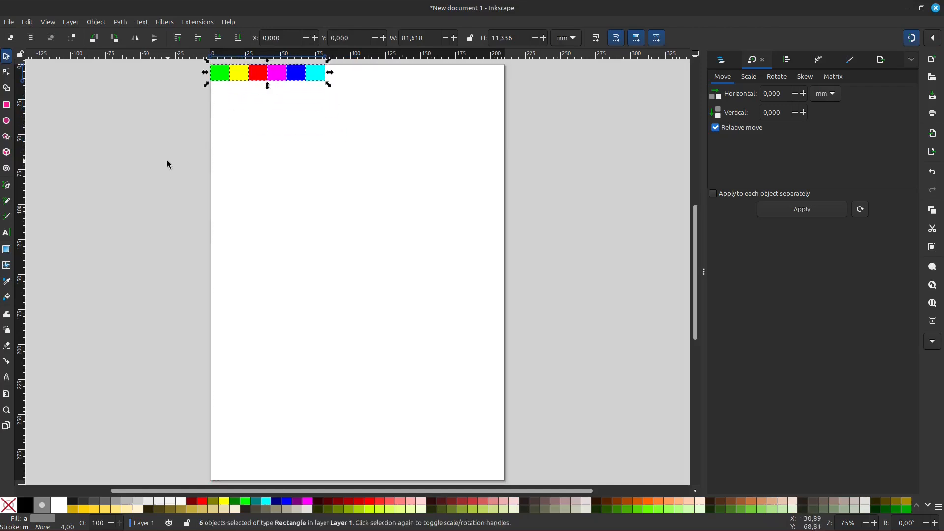
- Draw a circle about 162 mm in diameter in the middle of the page
click(7, 121)
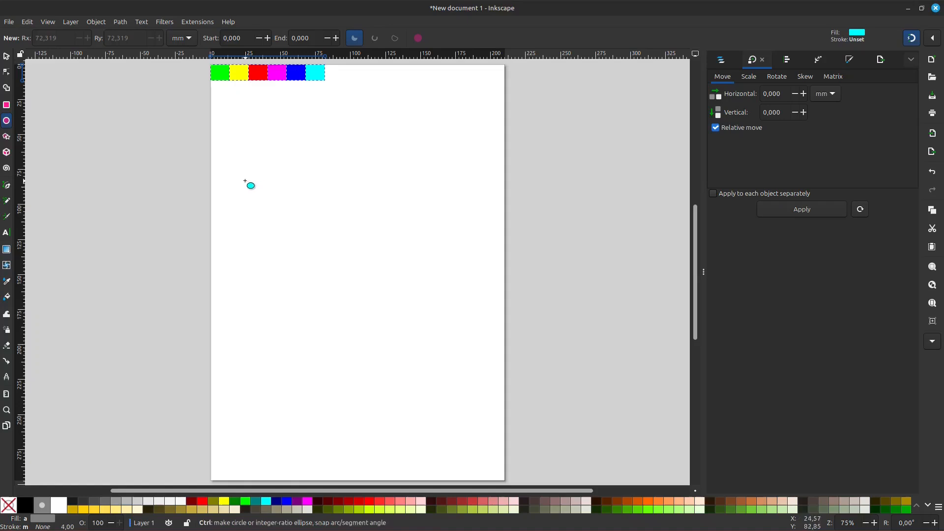
drag(247, 180, 506, 408)
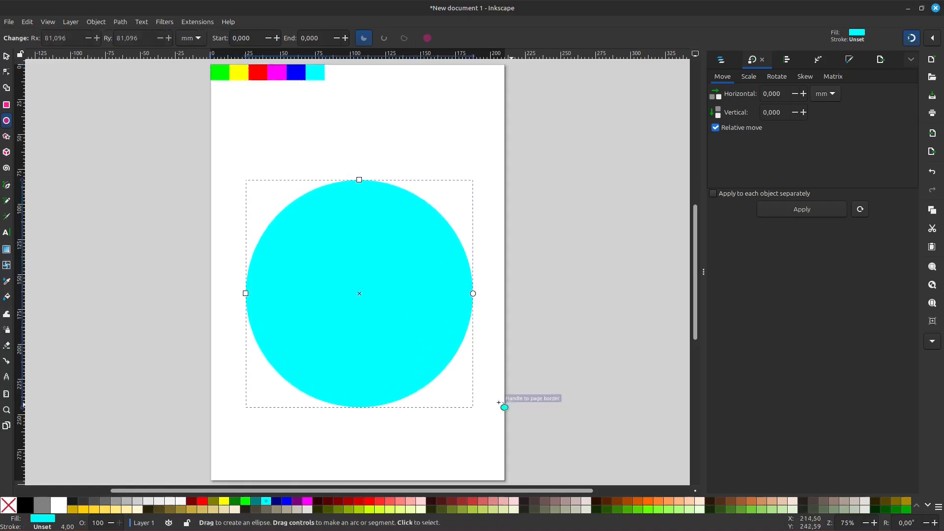
click(7, 55)
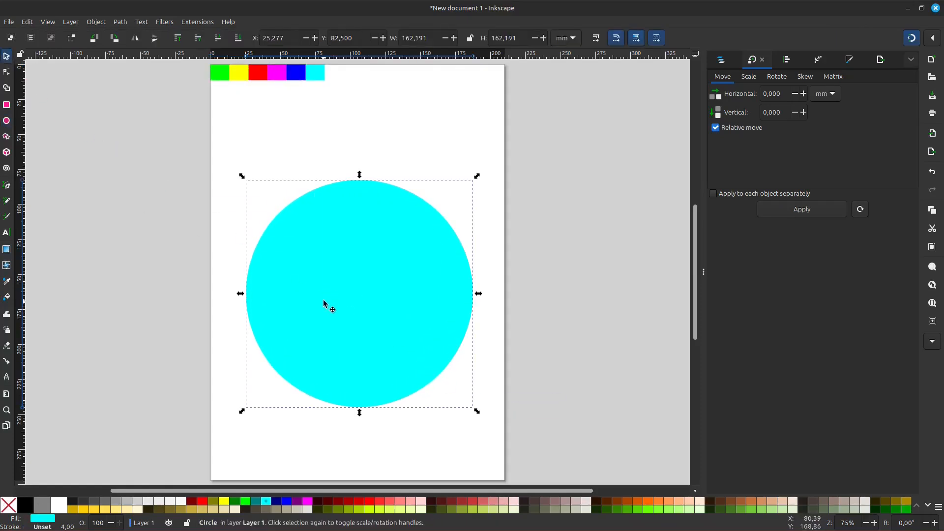
- Centre the circle on the page both horizontally and vertically, aligning relative to Page, and deselect it
scroll(325, 297, down, 1)
drag(352, 491, 344, 484)
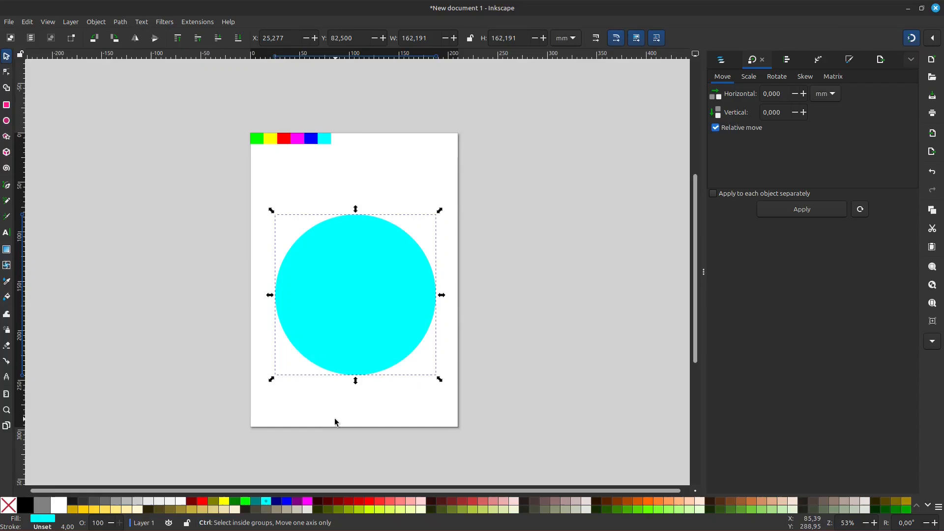
scroll(337, 344, up, 1)
scroll(398, 310, down, 1)
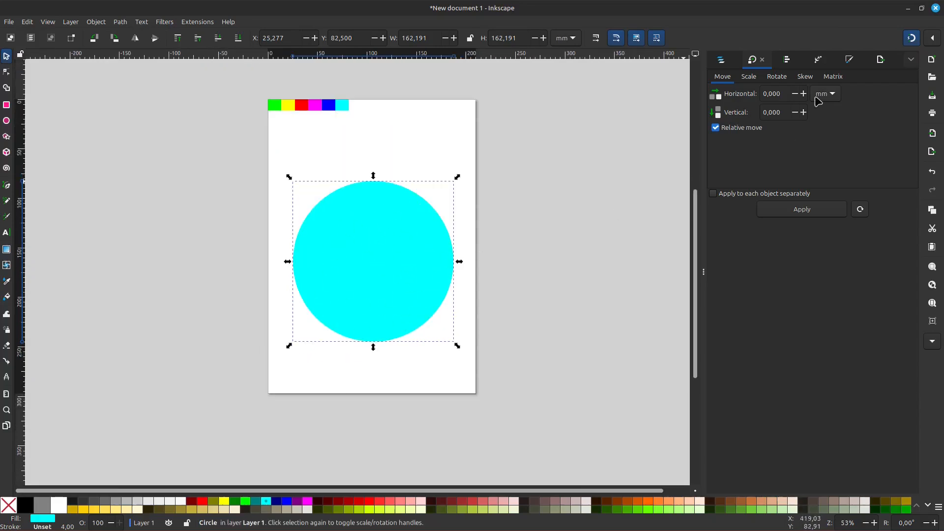
click(788, 62)
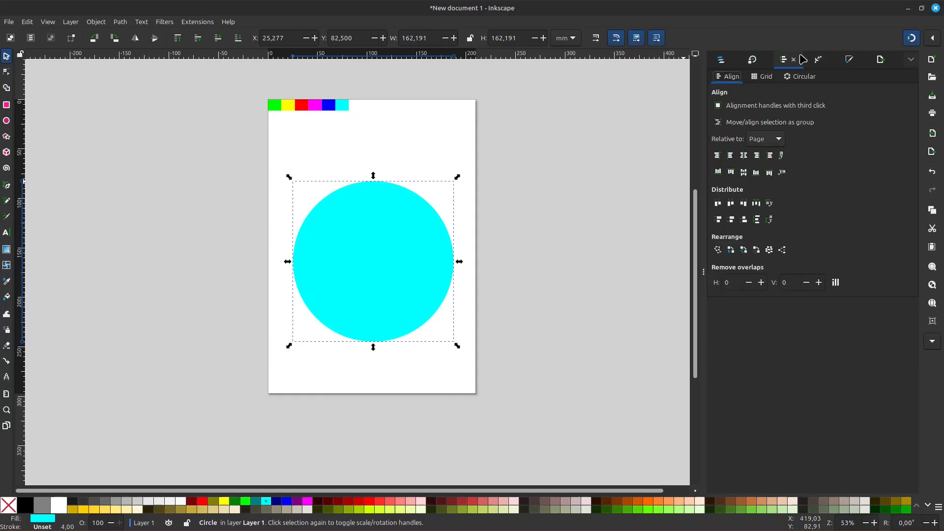
click(911, 59)
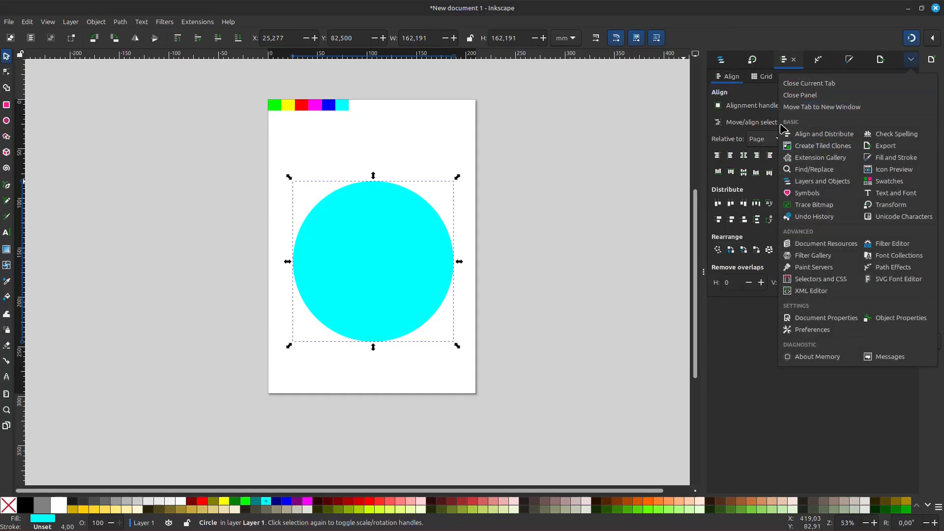
click(760, 94)
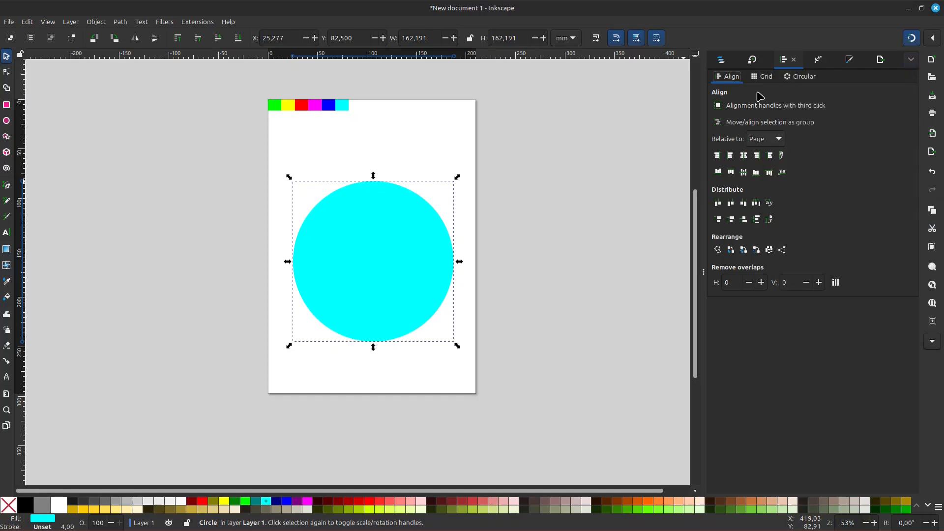
click(782, 142)
click(770, 142)
click(744, 156)
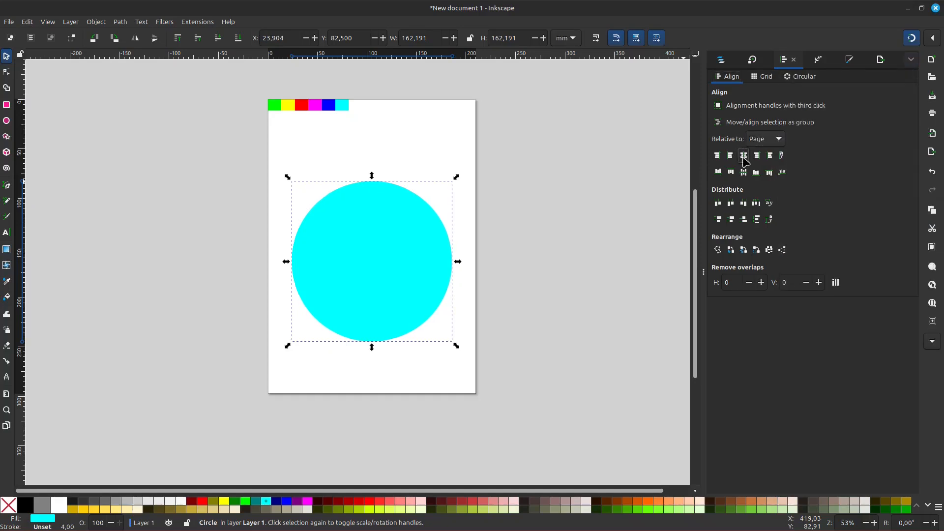
click(744, 173)
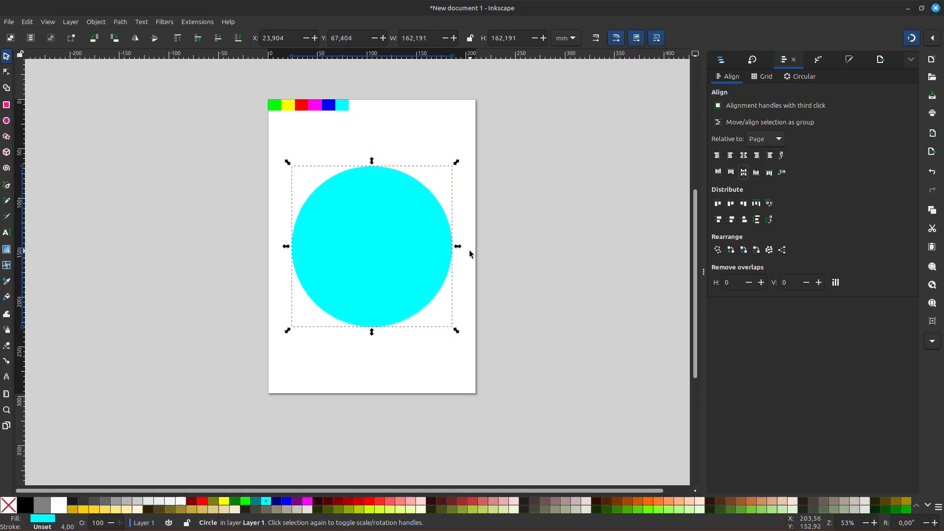
click(164, 216)
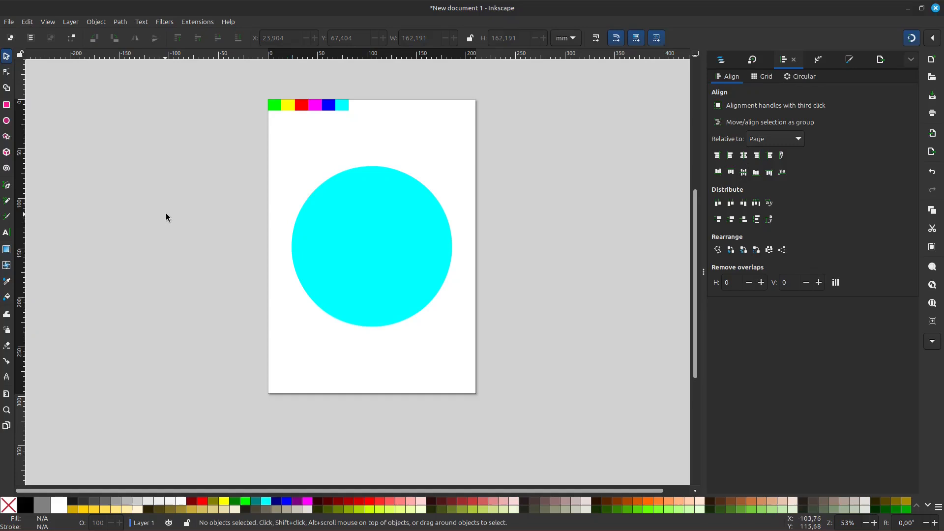
- Draw an upright six-cornered polygon about 72 by 83 mm beside the page and fill it with muted red
click(6, 137)
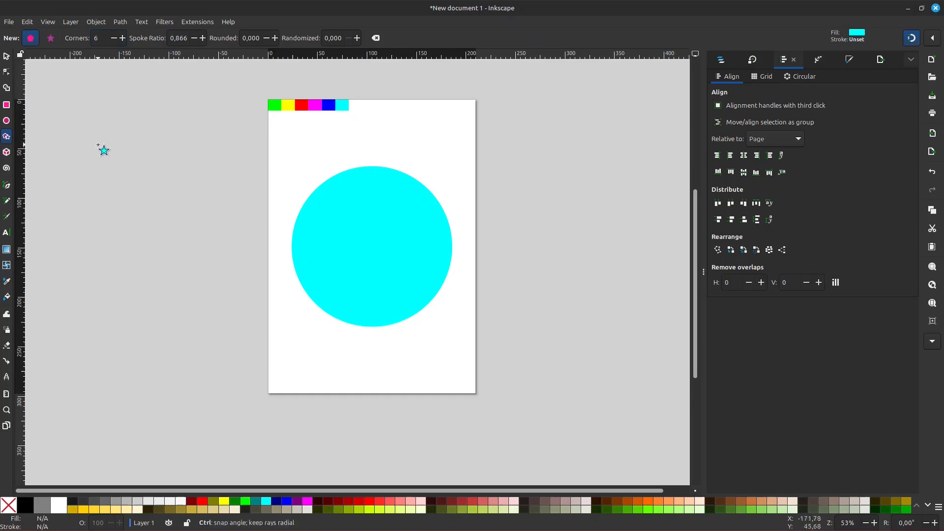
drag(98, 158, 124, 173)
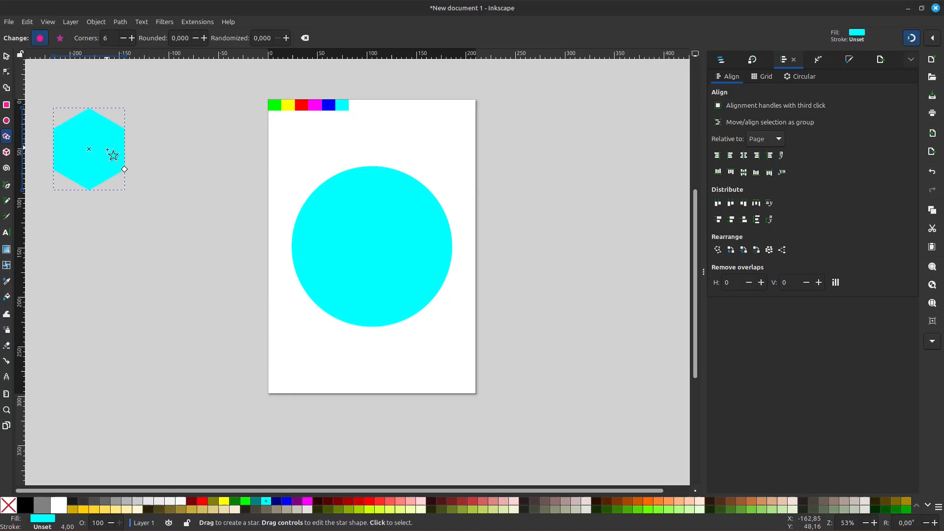
click(471, 501)
- Move the hexagon closer to the page and centre it horizontally and vertically relative to Page
click(6, 57)
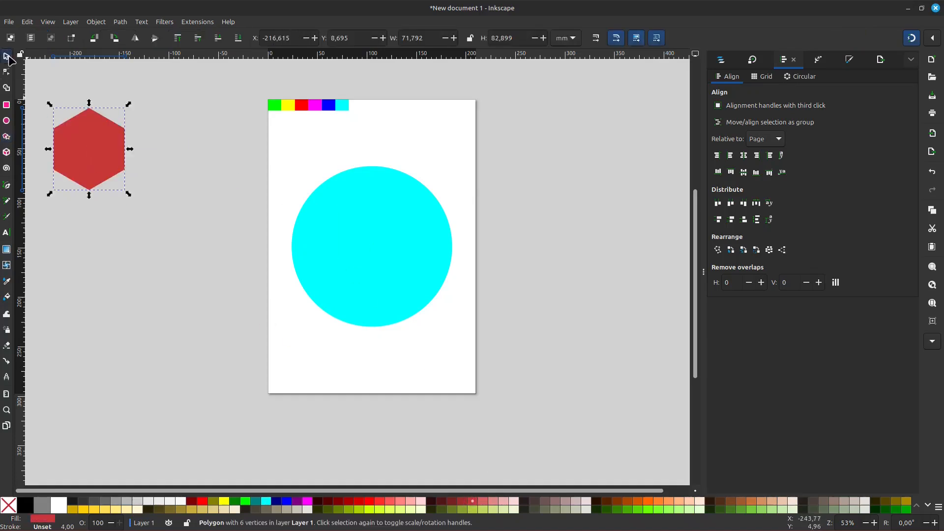
drag(93, 140, 186, 201)
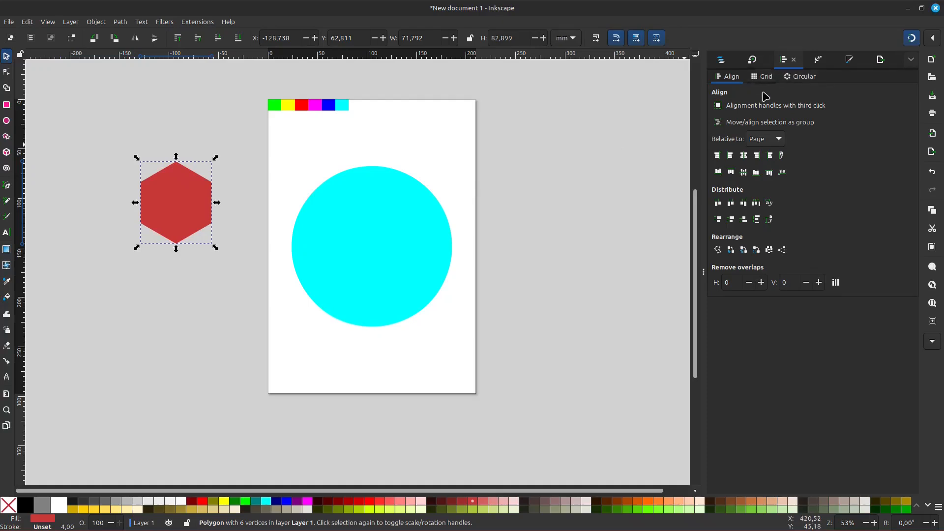
click(744, 155)
click(743, 172)
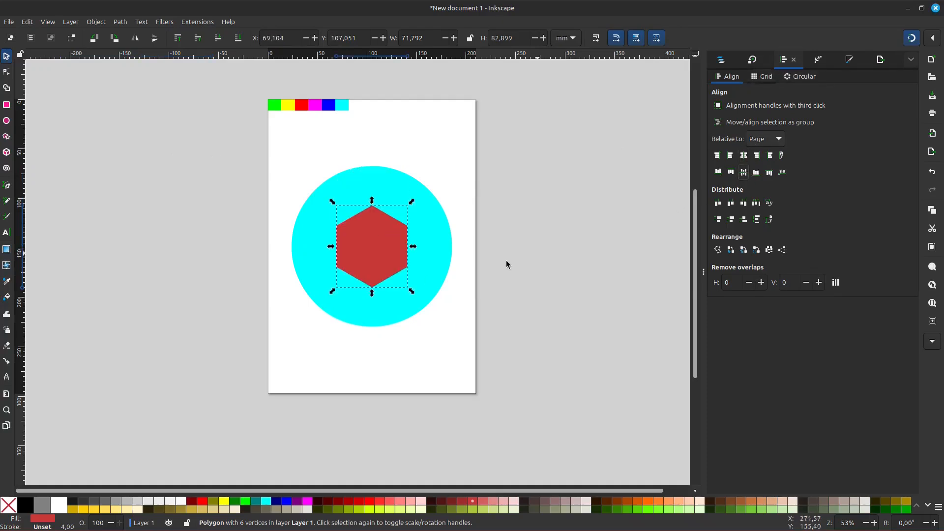
- Cut the hexagon out of the circle with a path Difference and deselect the resulting shape
scroll(369, 265, up, 1)
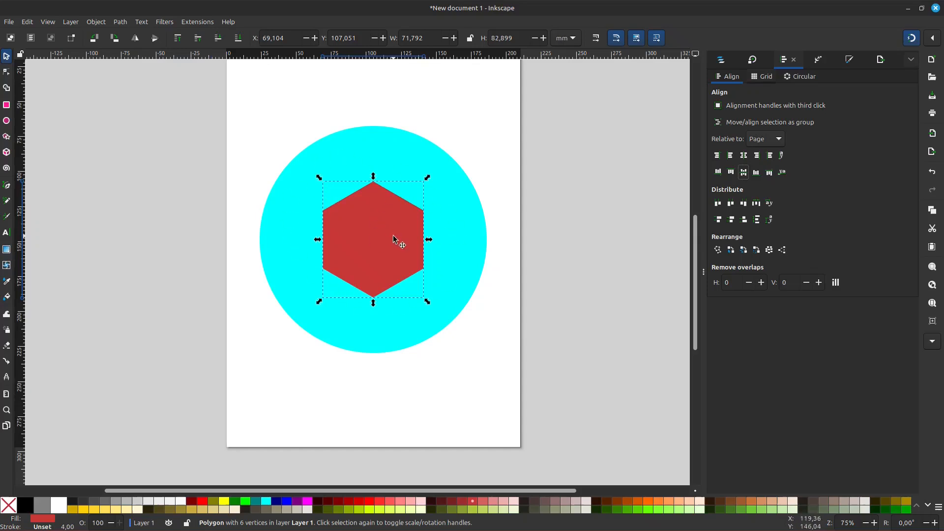
scroll(393, 235, down, 1)
drag(533, 133, 247, 378)
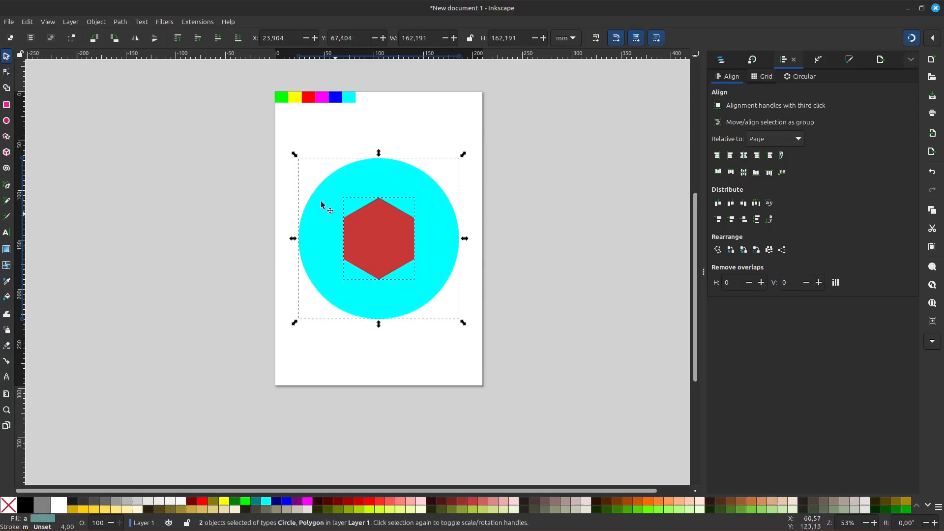
click(121, 23)
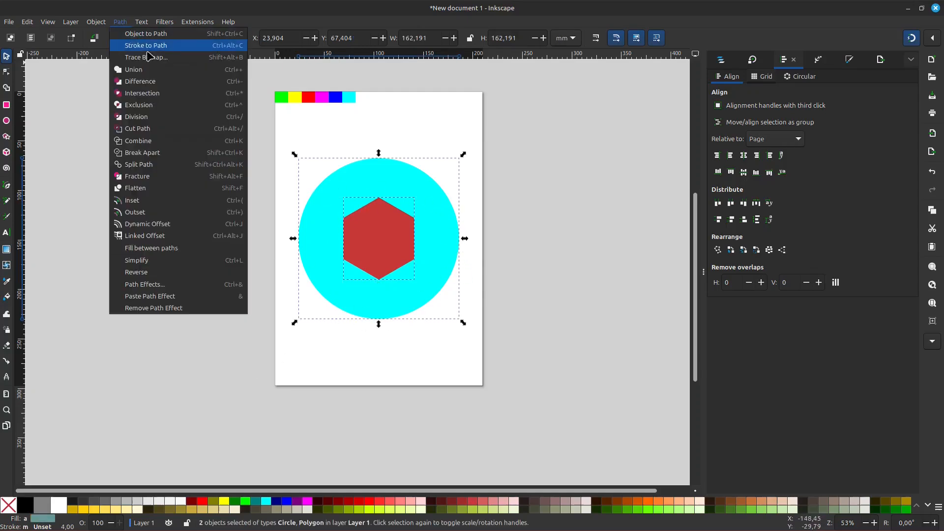
click(144, 82)
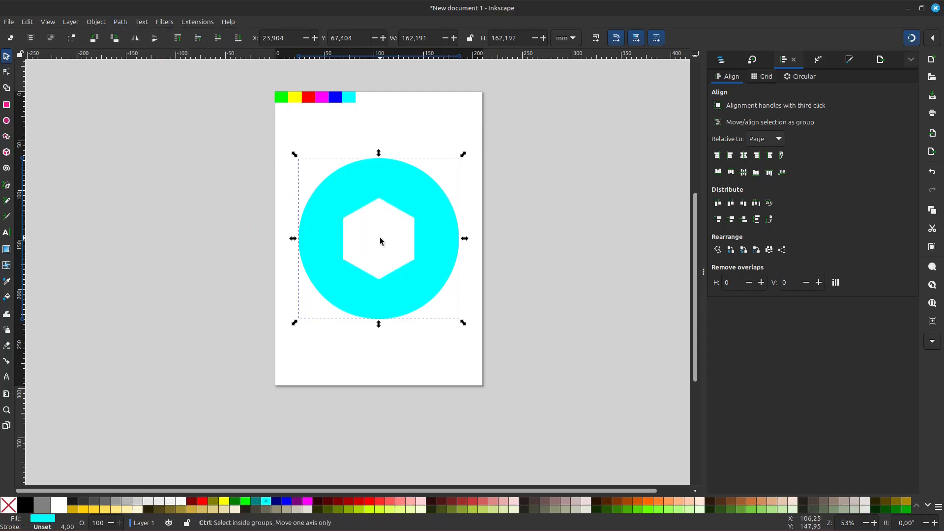
scroll(387, 242, up, 1)
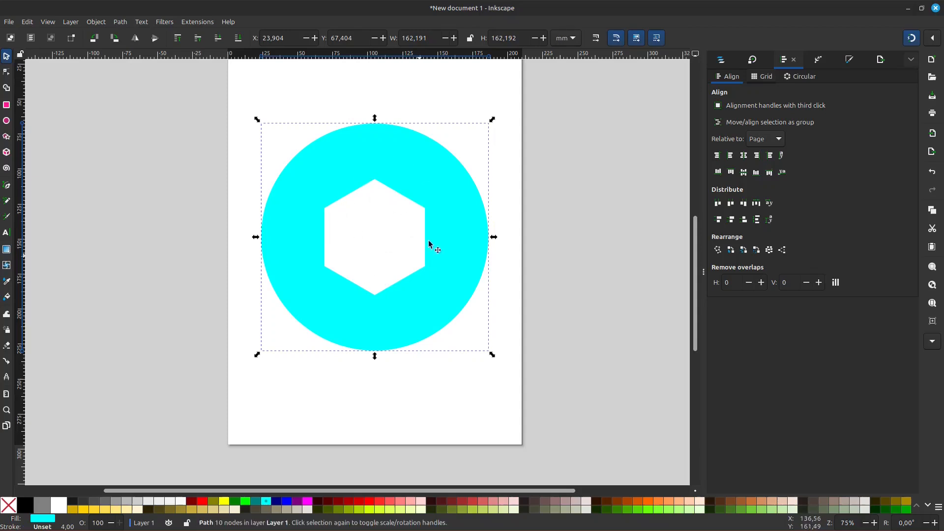
click(547, 191)
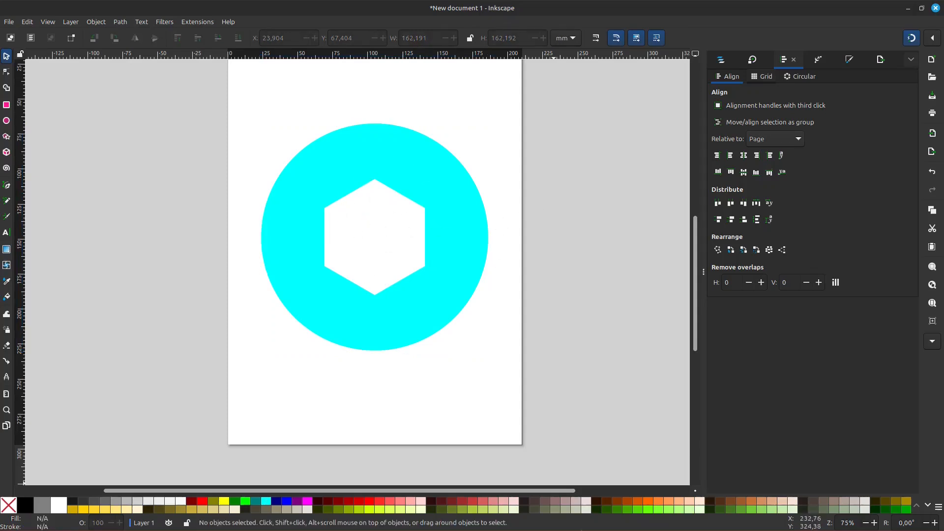
- Examine how the coloured blades are arranged in drawing-tuto.svg, and return to the new document
mouse_move(541, 516)
mouse_move(511, 516)
click(463, 469)
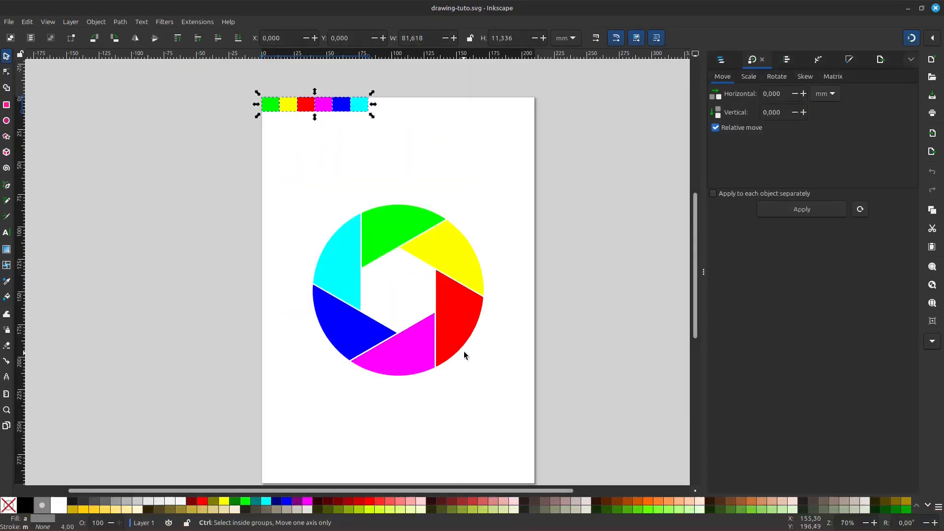
scroll(429, 323, up, 1)
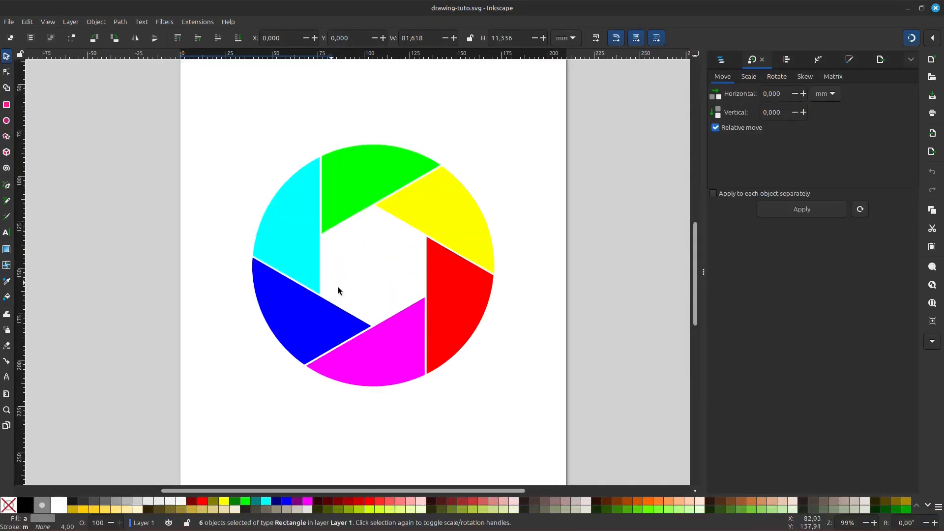
mouse_move(511, 516)
click(569, 467)
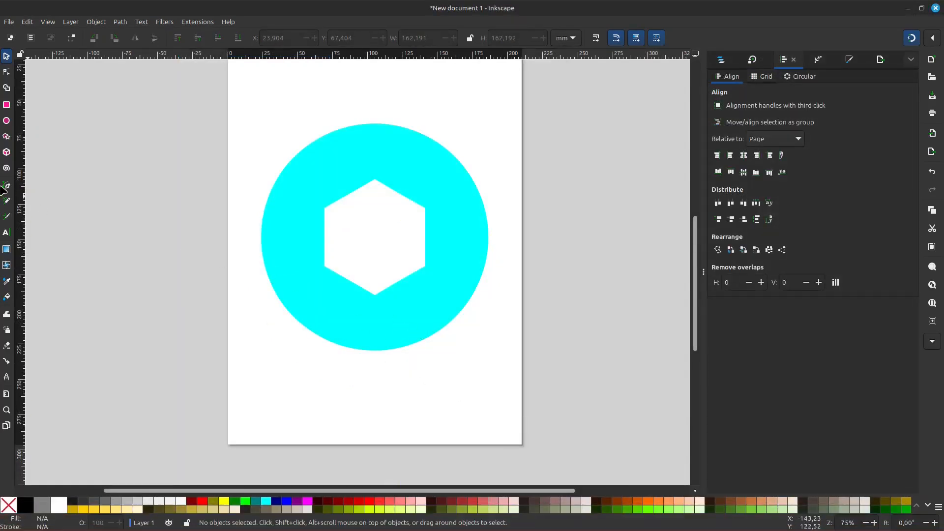
- Draw a vertical Pen line about 65 mm long along the hexagon's right edge down to the circle's outline
scroll(436, 290, up, 1)
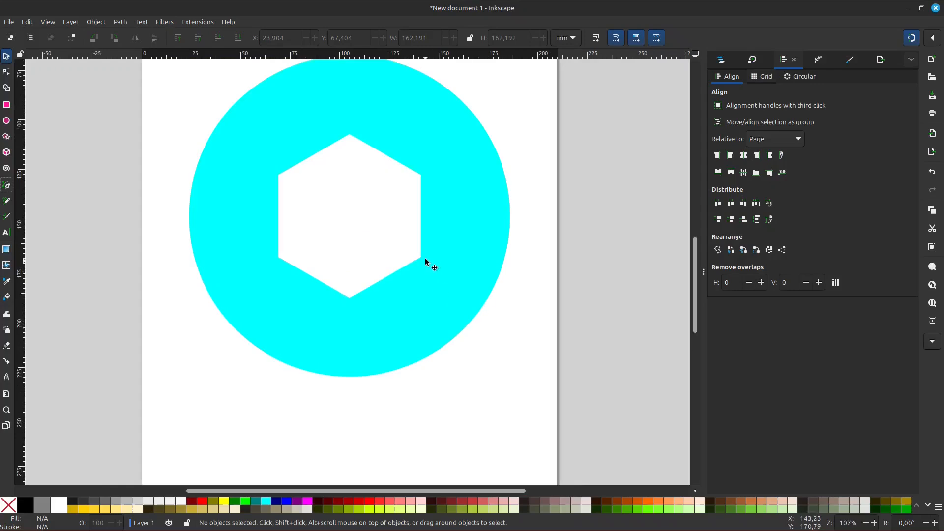
click(6, 185)
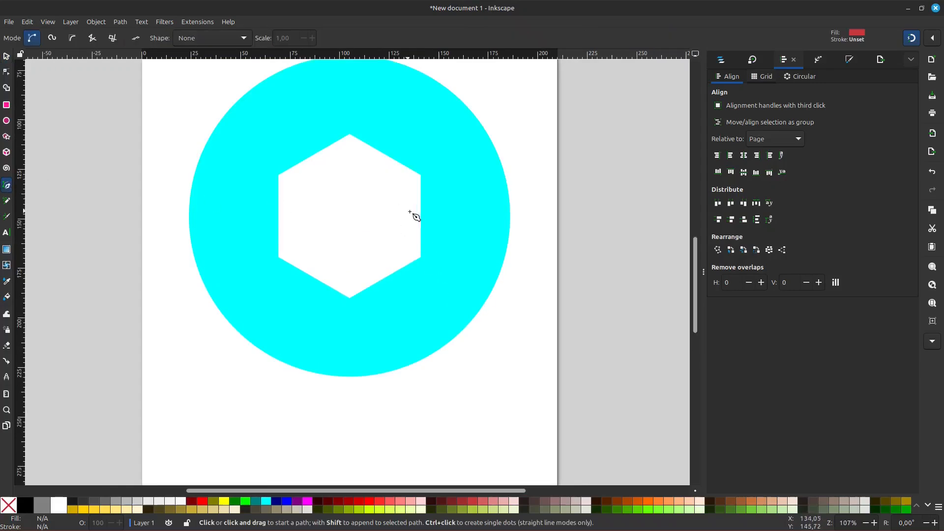
click(420, 232)
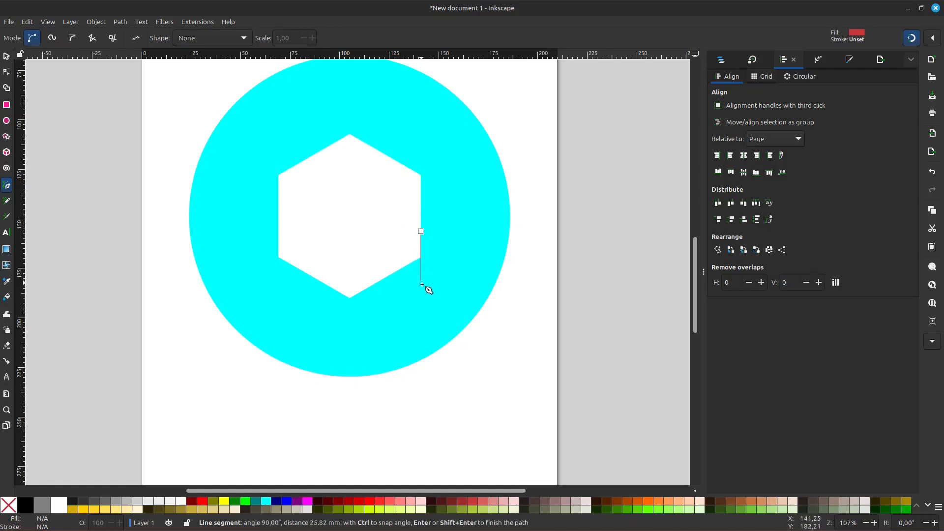
double_click(421, 362)
ctrl+scroll(420, 362, up, 1)
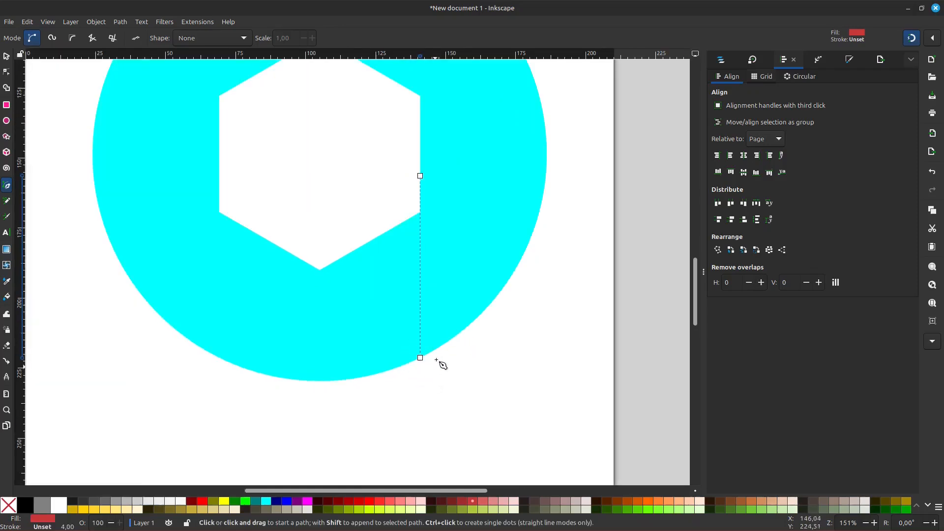
ctrl+scroll(433, 364, down, 1)
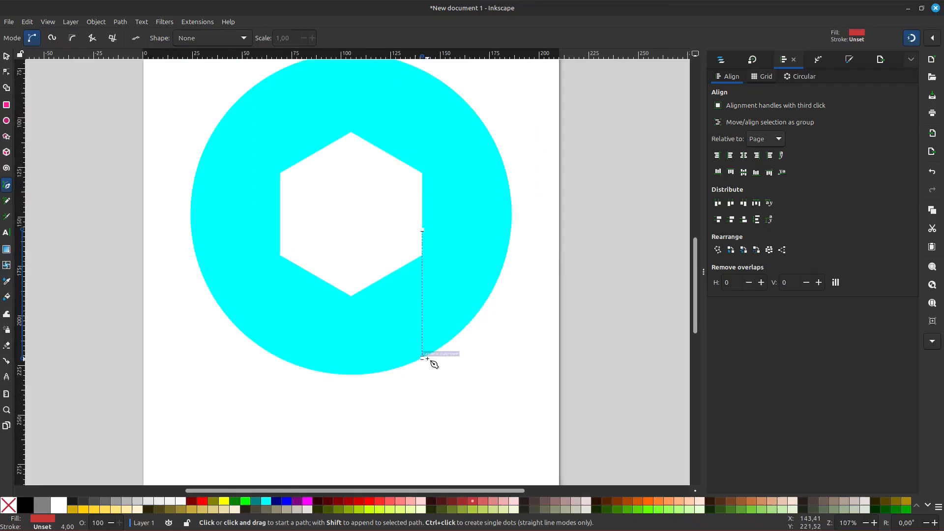
click(6, 56)
ctrl+scroll(423, 335, up, 1)
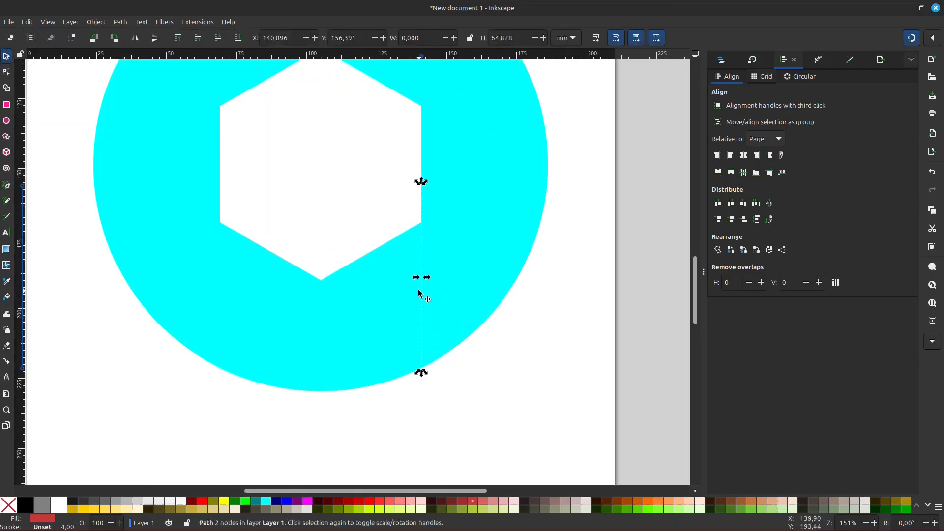
- Move the vertical line's rotation centre to the middle of the hexagonal hole
ctrl+scroll(419, 293, down, 1)
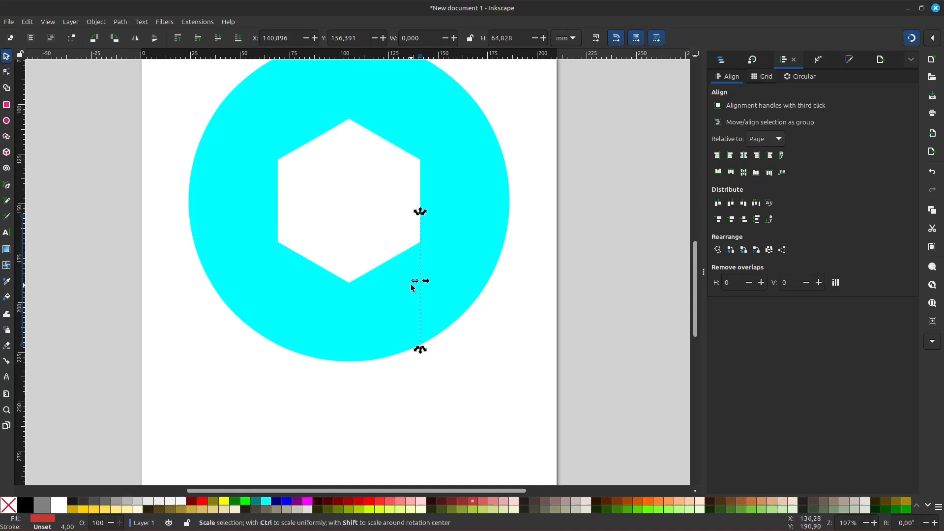
key(ctrl)
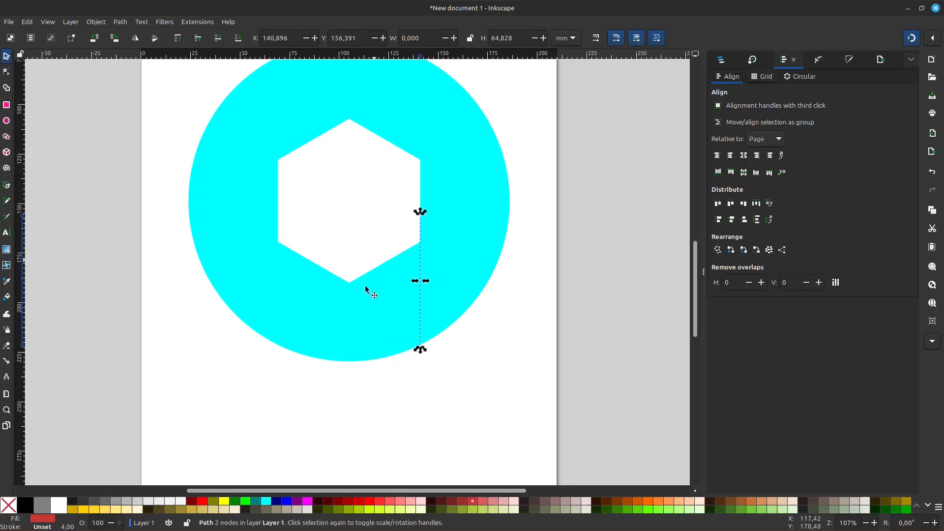
scroll(388, 326, up, 1)
click(433, 262)
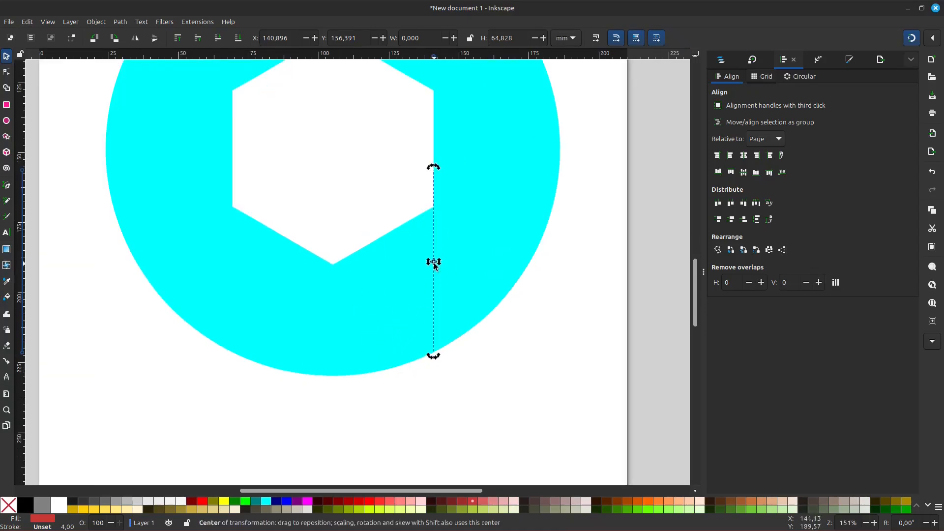
mouse_move(433, 263)
mouse_down()
mouse_move(406, 219)
mouse_move(332, 152)
mouse_up()
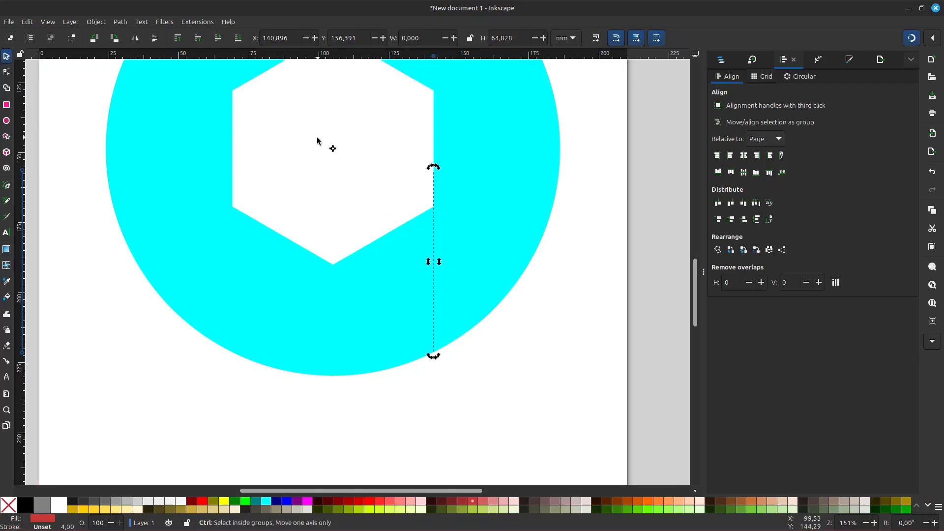
scroll(317, 145, down, 1)
scroll(281, 136, up, 4)
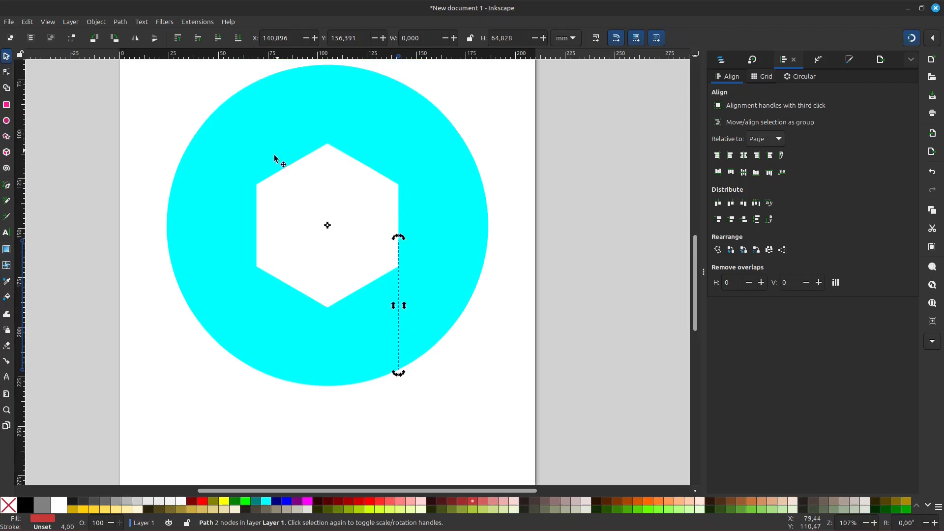
drag(381, 490, 333, 487)
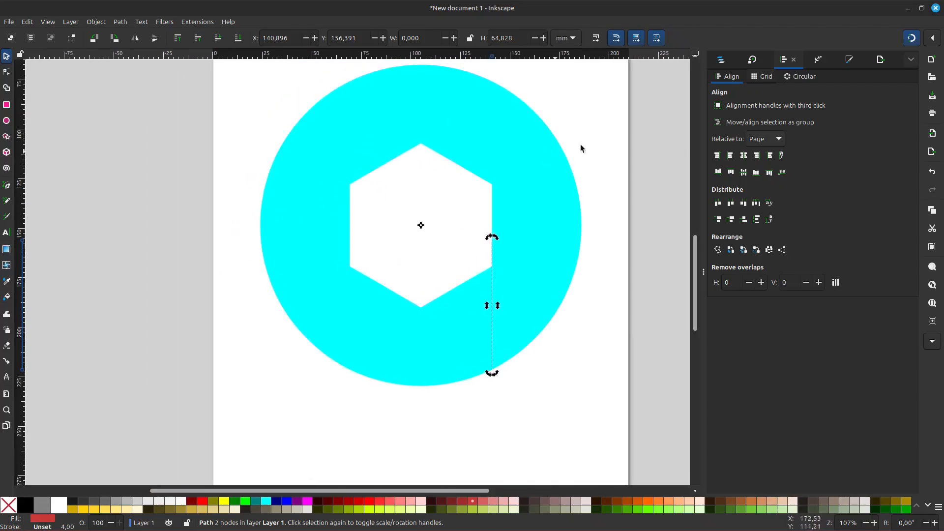
- Create duplicates of the line rotated in 60° increments about the hexagon's centre, giving six lines around the hexagon, and deselect
click(752, 60)
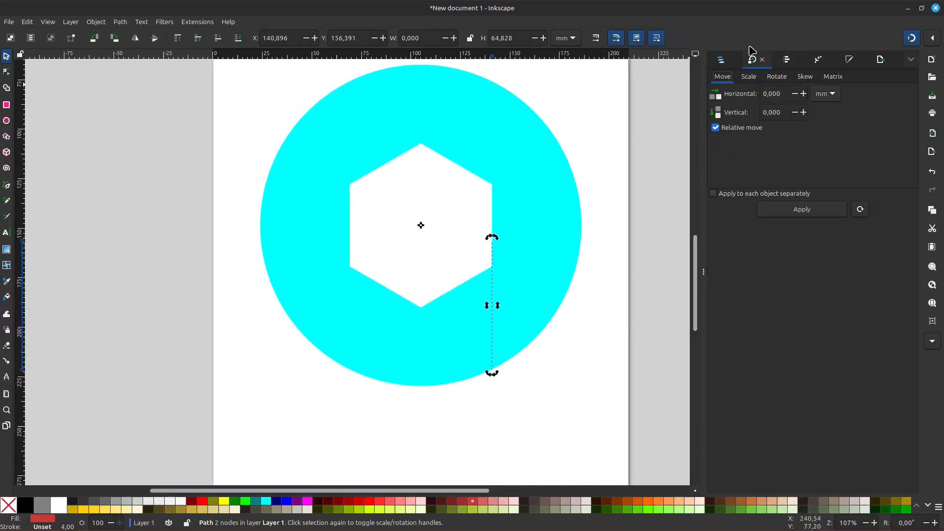
click(777, 77)
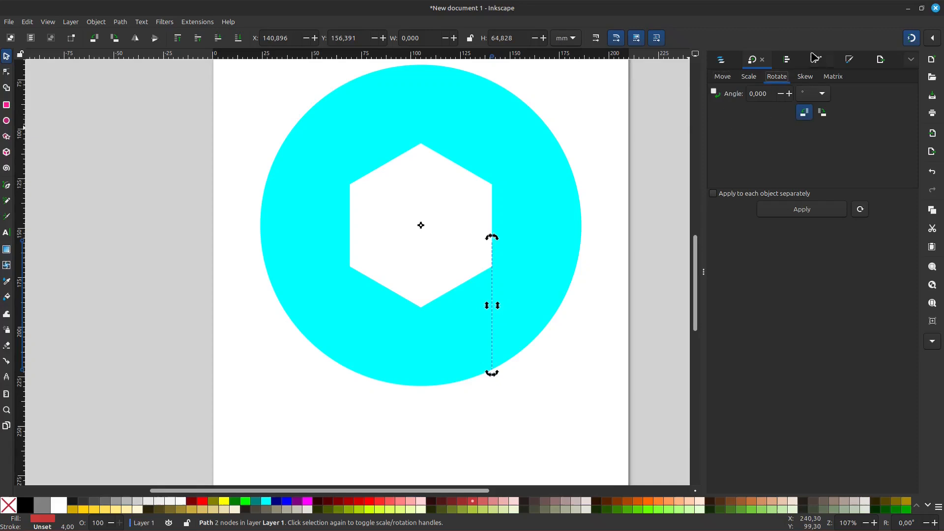
click(911, 59)
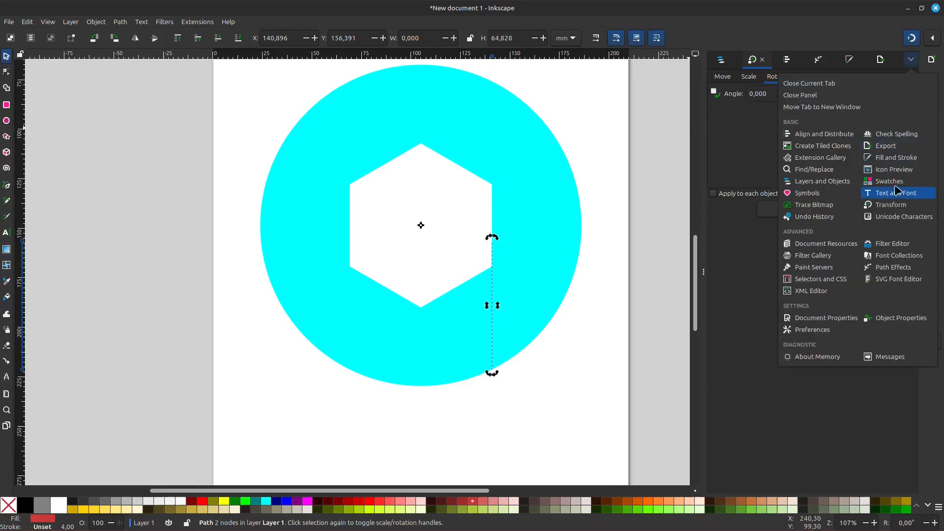
click(731, 153)
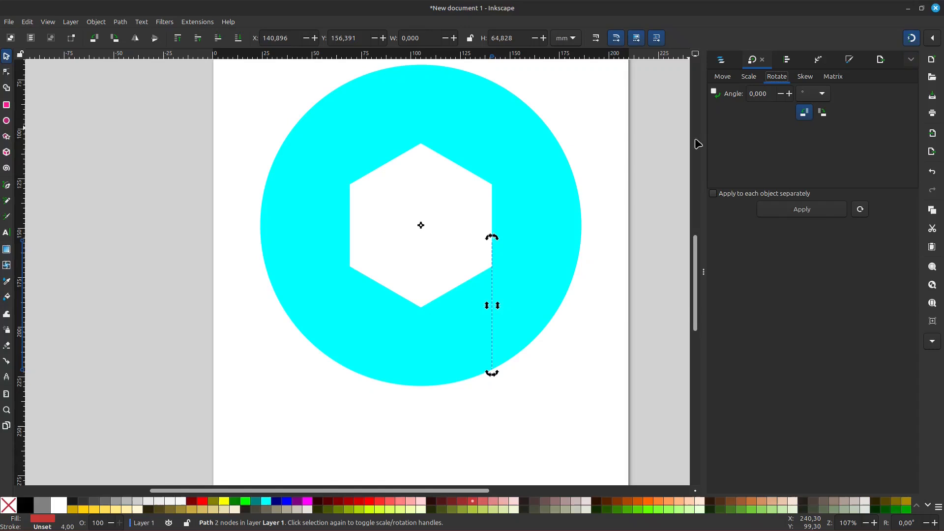
triple_click(770, 94)
text(60)
click(792, 216)
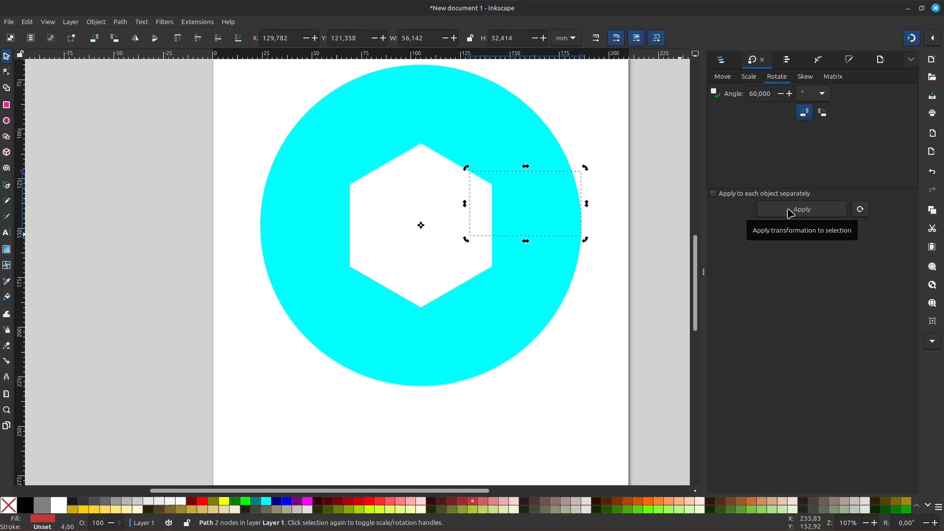
click(789, 213)
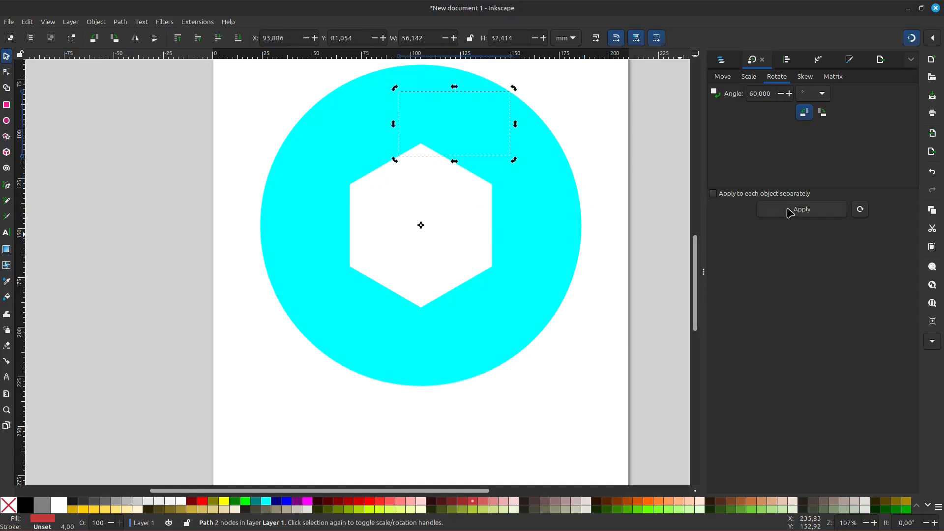
click(790, 213)
click(790, 213)
click(790, 213)
click(639, 225)
- Select the ring with all six lines and split it into six separate blades with the Shape Builder, leaving out the central hexagon
ctrl+scroll(638, 219, down, 1)
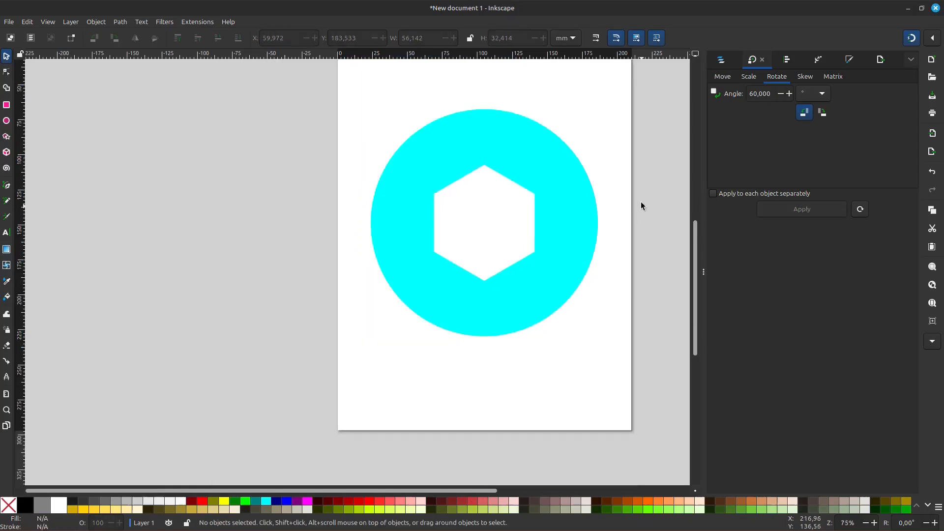
drag(384, 491, 406, 493)
mouse_move(647, 82)
mouse_down()
mouse_move(582, 164)
mouse_move(265, 446)
mouse_up()
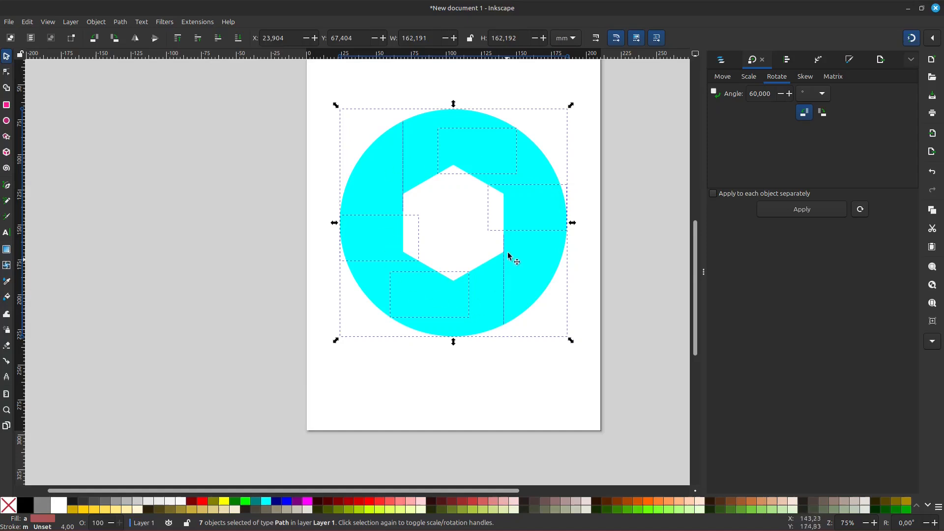
ctrl+scroll(527, 245, up, 1)
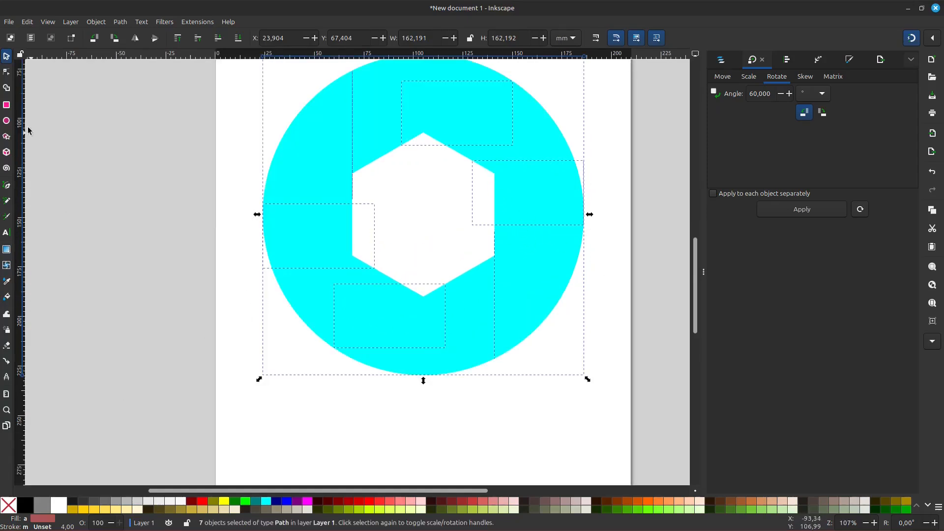
click(6, 89)
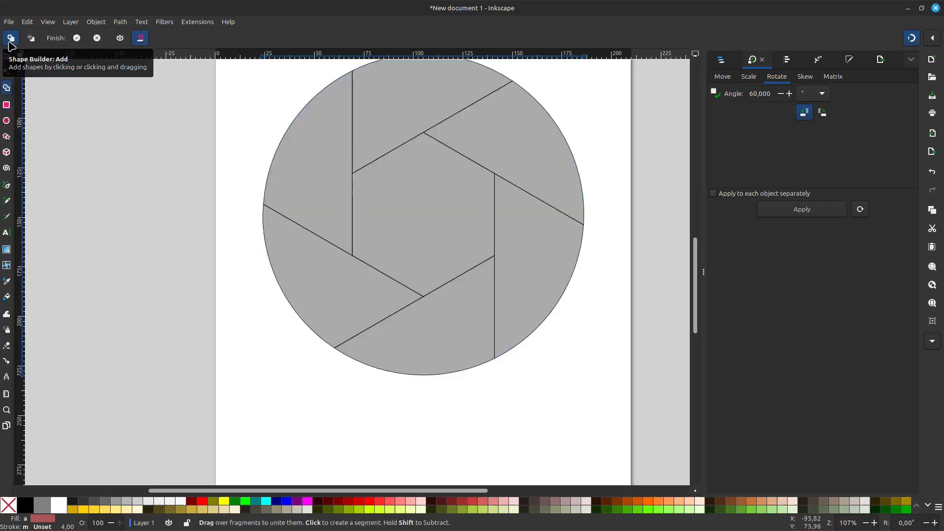
click(141, 38)
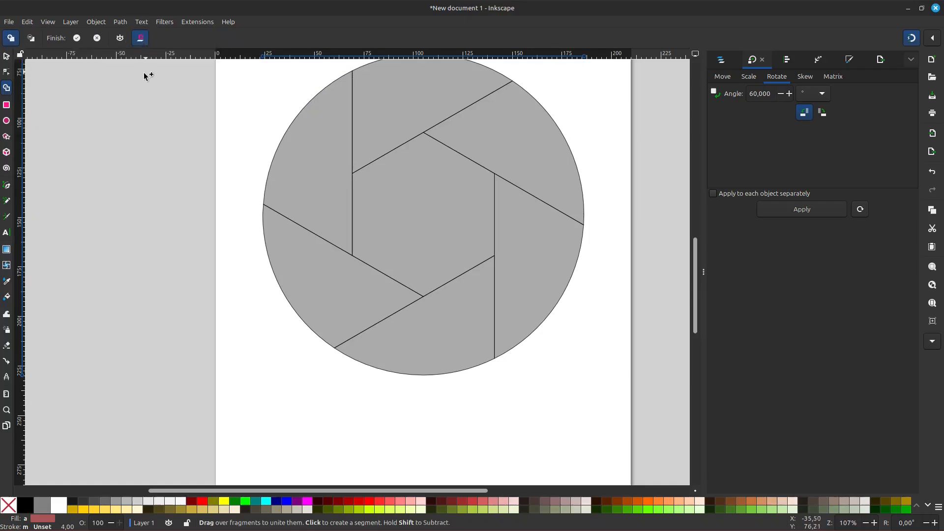
mouse_move(399, 117)
mouse_down()
mouse_move(491, 131)
mouse_move(532, 204)
mouse_move(532, 253)
mouse_move(477, 322)
mouse_move(315, 306)
mouse_move(312, 197)
mouse_up()
scroll(332, 203, down, 2)
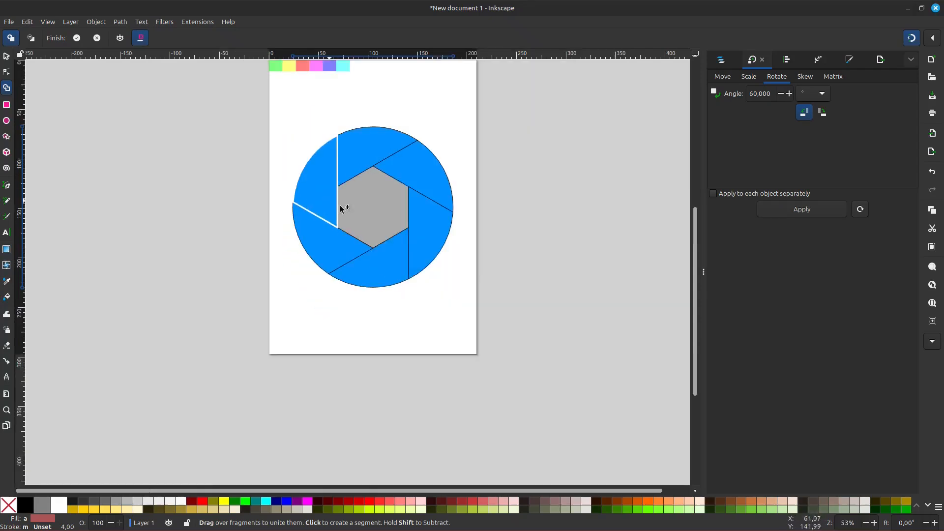
click(77, 39)
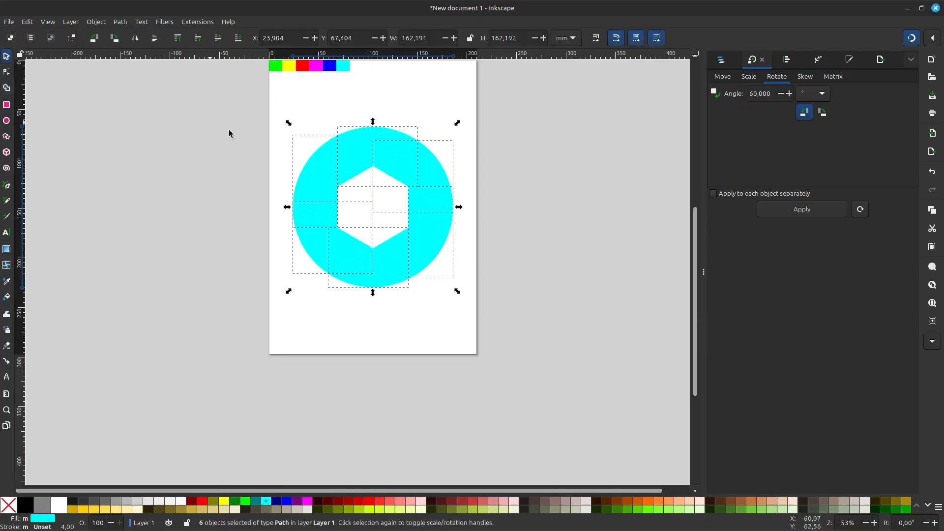
- Examine the split ring by selecting its blades one at a time
scroll(379, 188, up, 2)
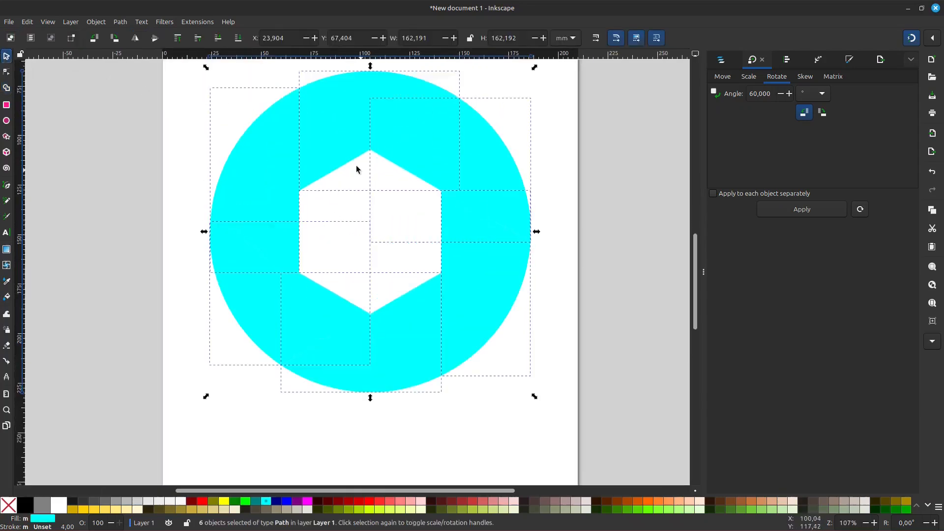
click(105, 158)
click(270, 198)
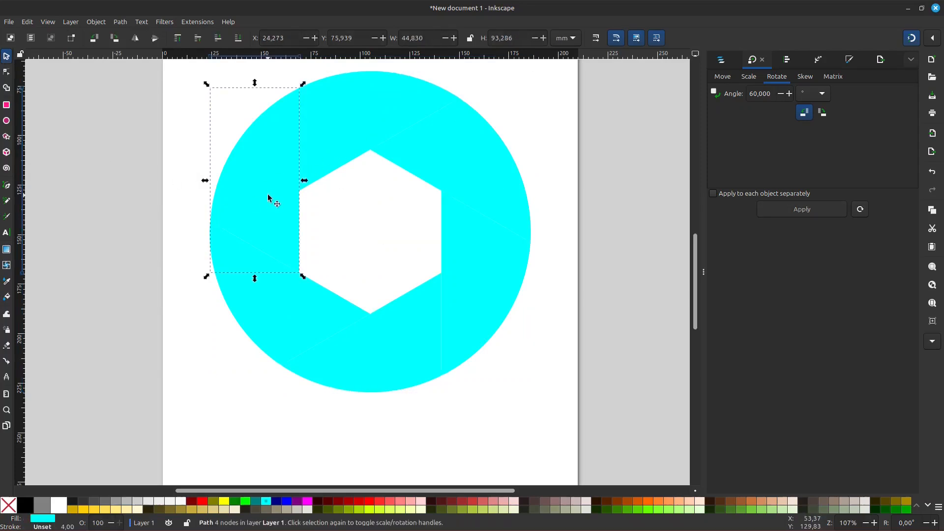
scroll(265, 200, up, 1)
scroll(265, 201, down, 1)
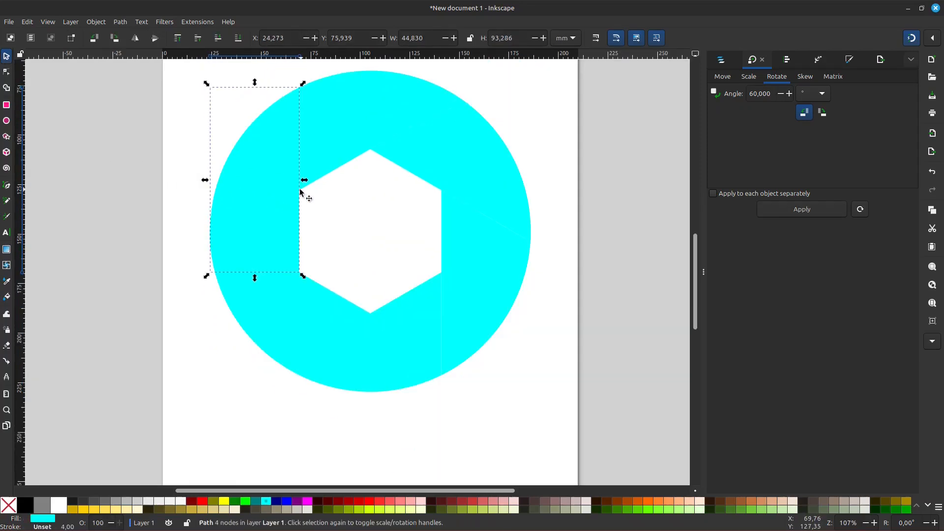
scroll(324, 157, down, 1)
scroll(330, 173, up, 1)
click(329, 178)
click(482, 212)
click(490, 342)
click(399, 404)
scroll(568, 197, down, 1)
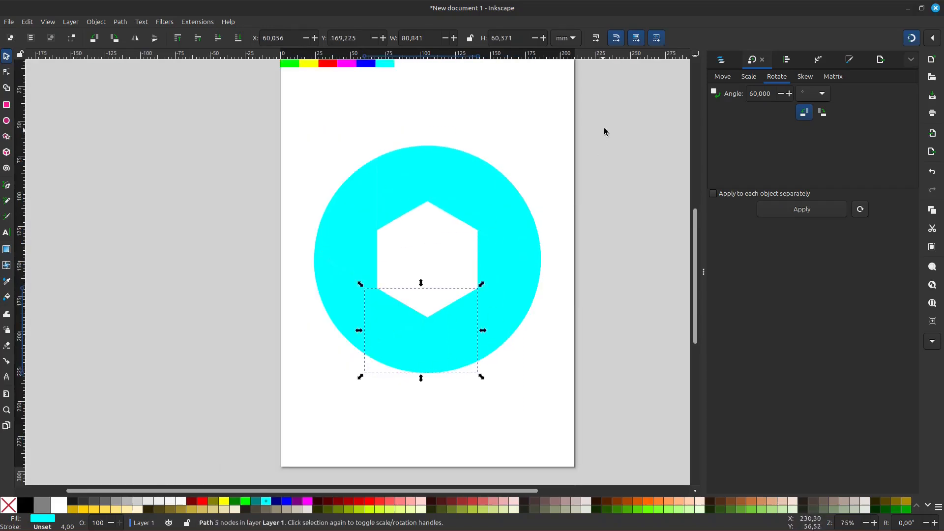
- Apply a path Inset to all six blades to open thin gaps between them, and deselect
drag(609, 122, 170, 444)
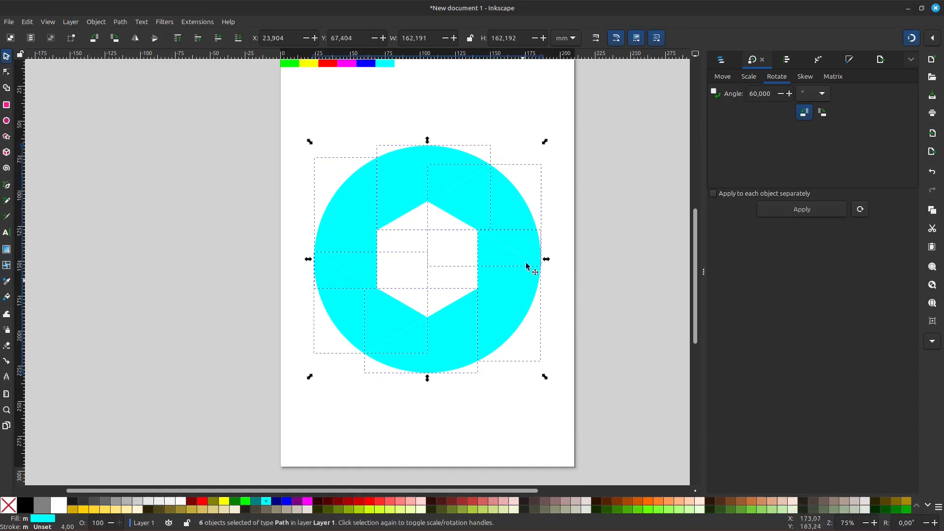
click(122, 22)
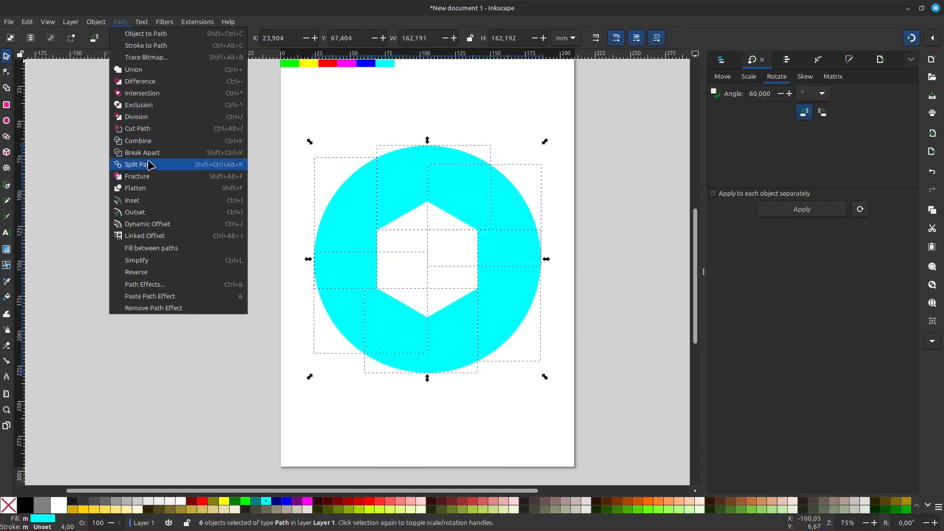
click(150, 204)
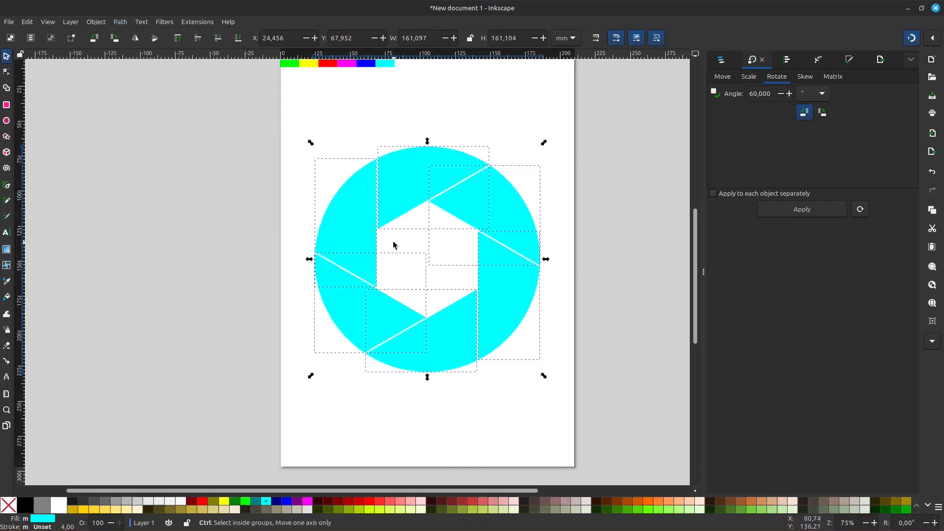
ctrl+scroll(383, 230, up, 1)
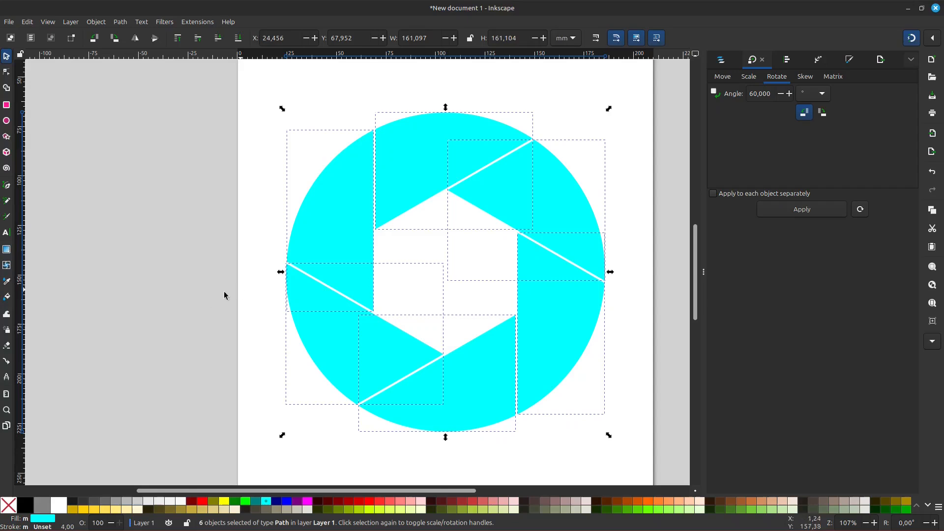
click(206, 299)
ctrl+scroll(305, 317, down, 1)
ctrl+scroll(409, 273, up, 1)
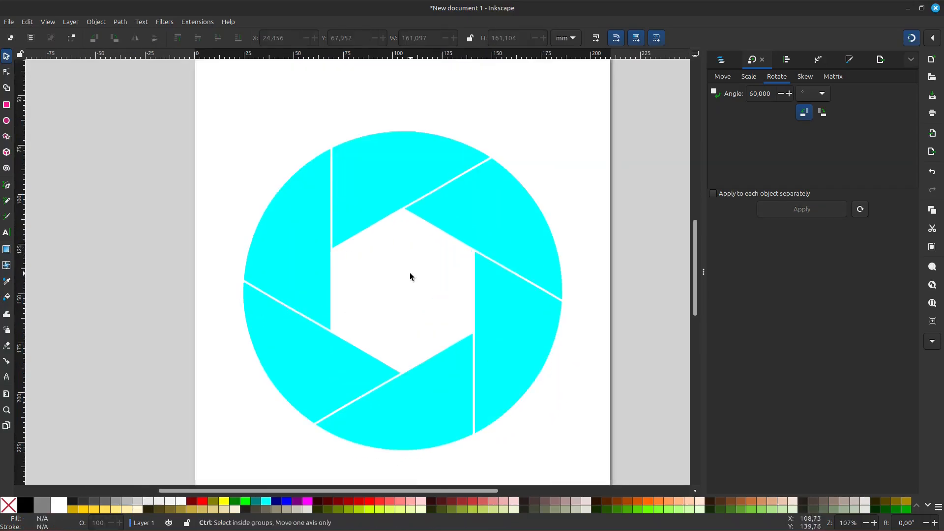
- Fill the aperture's top blade with the green sampled from the colour strip on the page
ctrl+scroll(385, 251, down, 1)
click(371, 229)
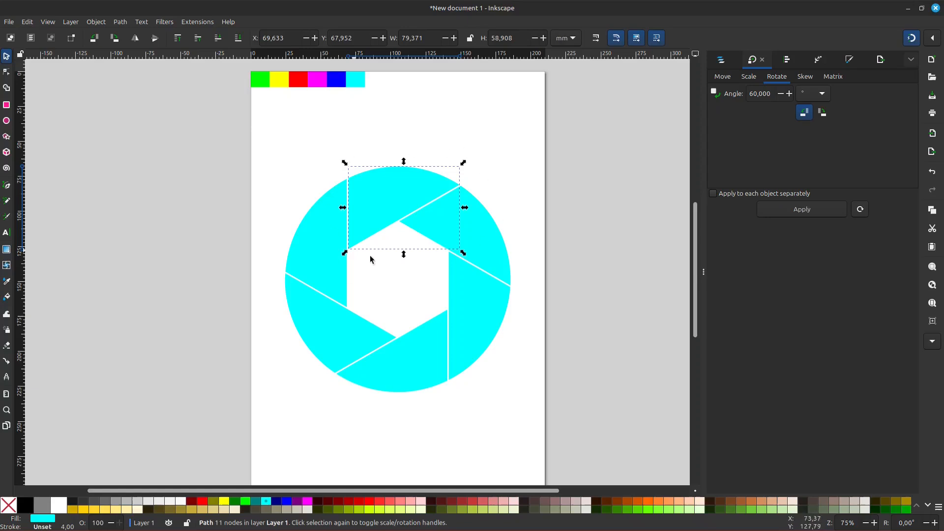
click(6, 282)
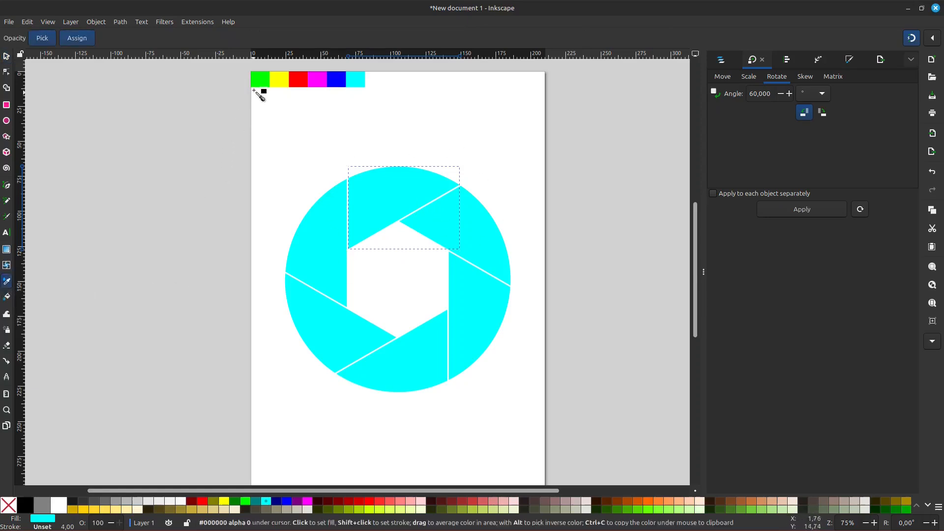
click(257, 80)
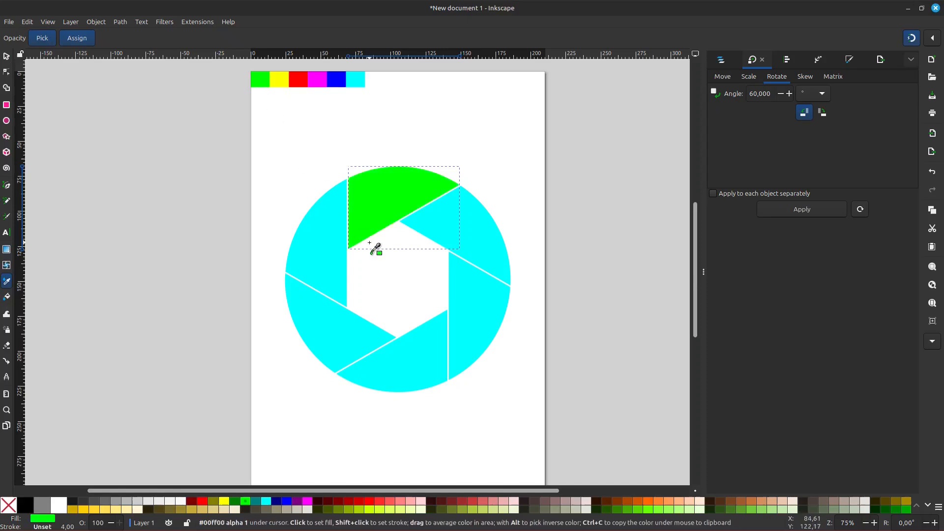
scroll(375, 249, up, 1)
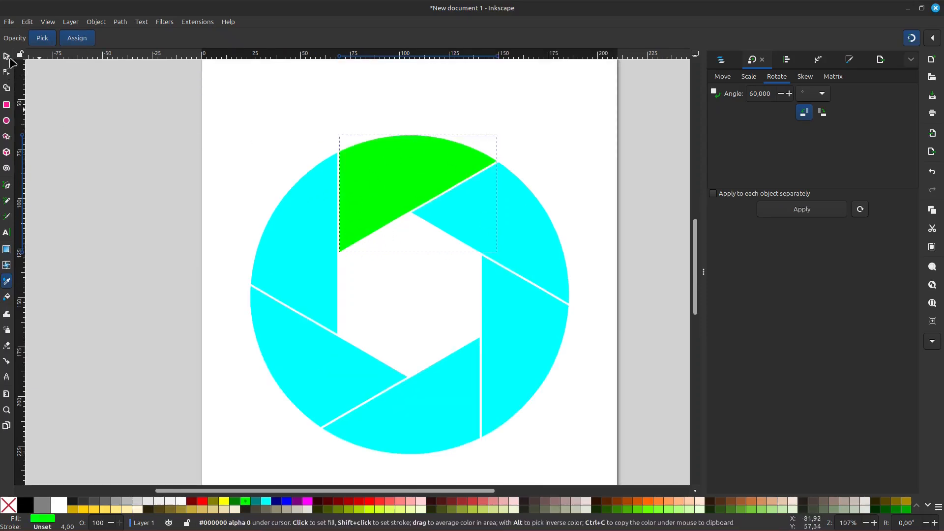
- Fill the upper-right blade with the yellow sampled from the colour strip
click(7, 57)
scroll(135, 227, down, 1)
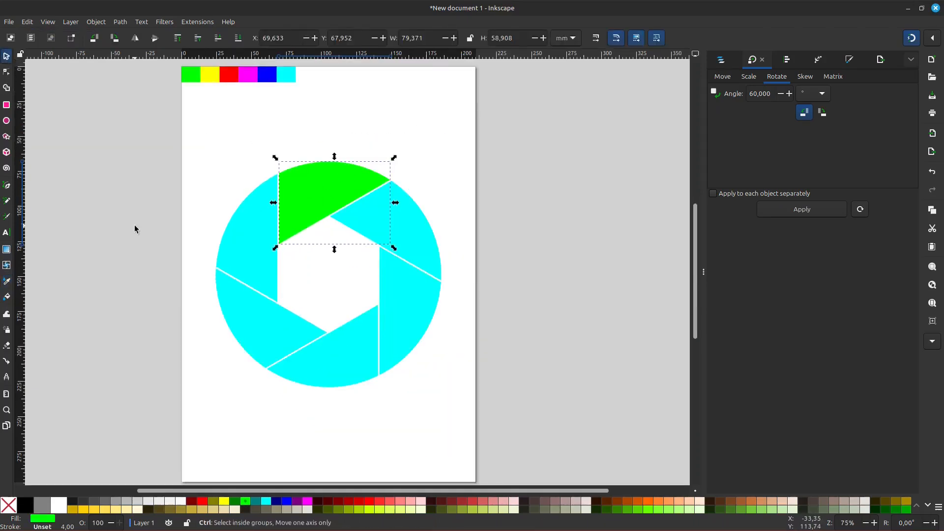
click(412, 224)
drag(312, 490, 290, 490)
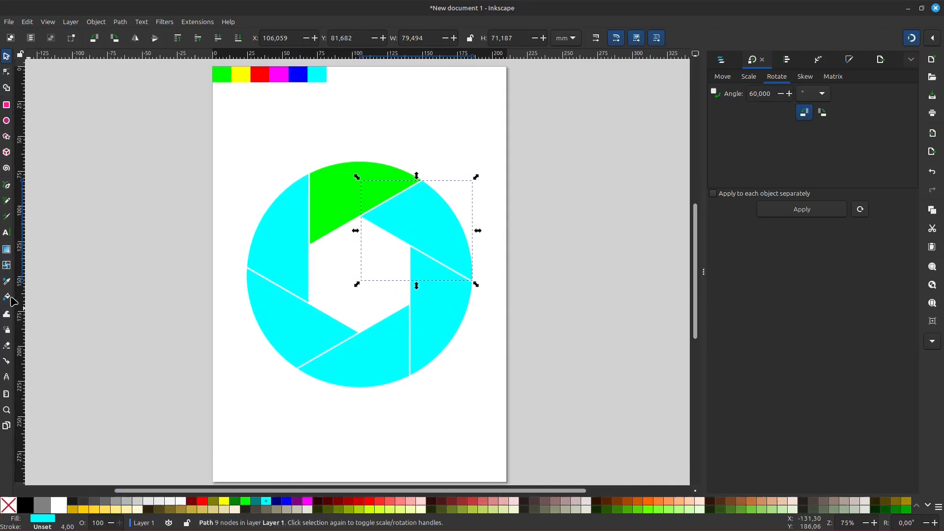
click(7, 281)
click(241, 74)
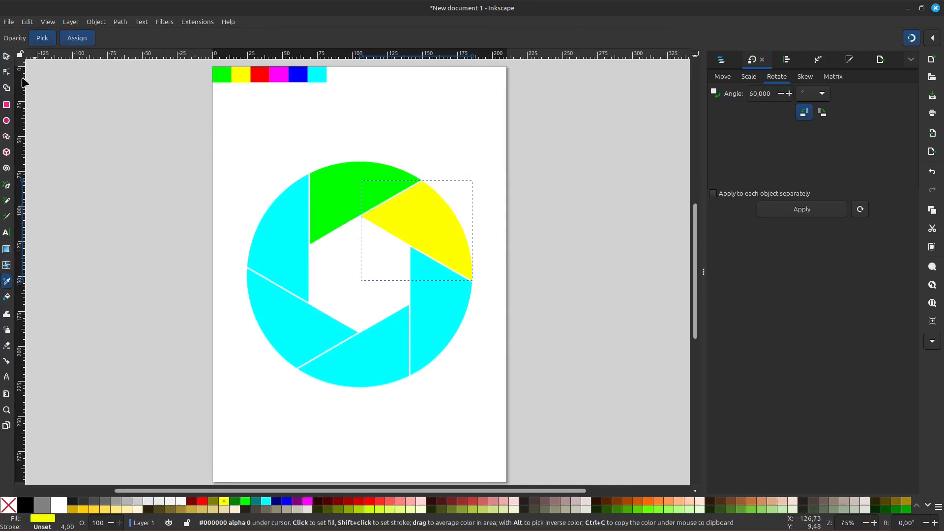
- Fill the aperture's lower-right blade with the red sampled from the colour strip
click(7, 57)
click(433, 318)
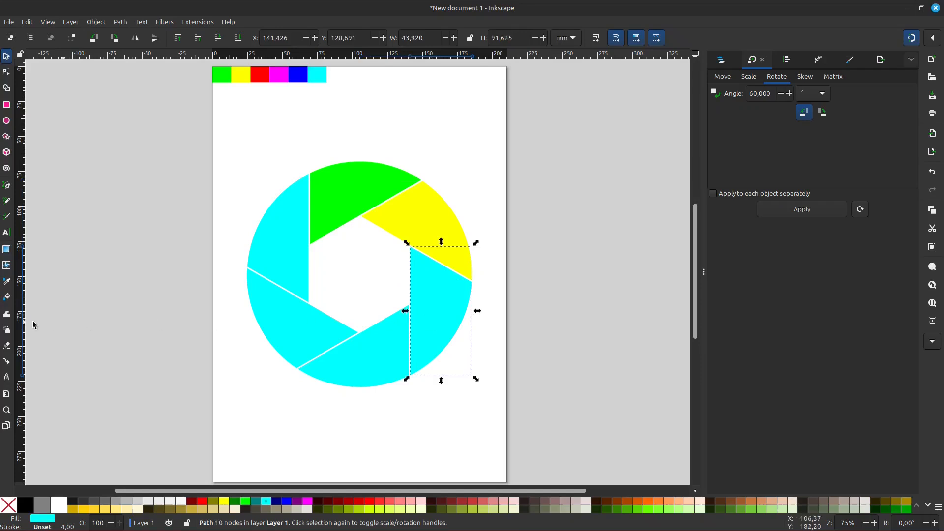
click(7, 282)
click(262, 77)
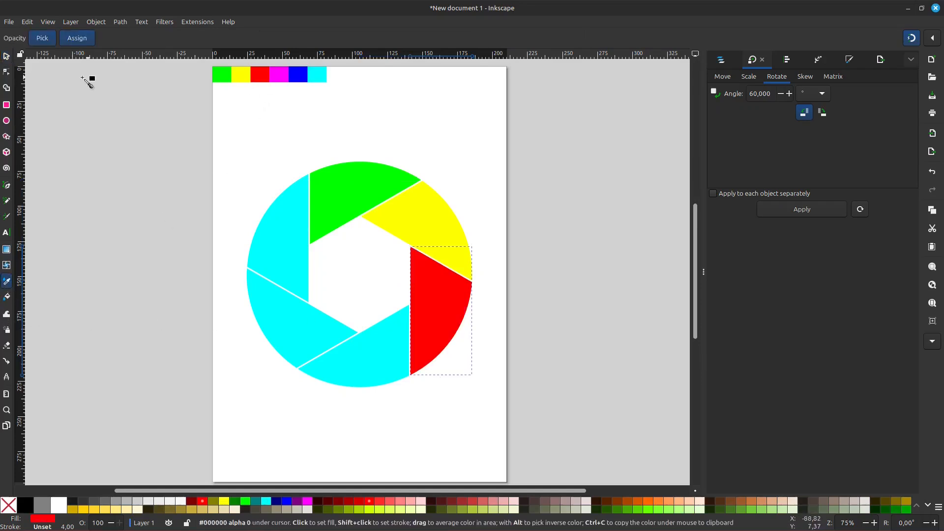
- Fill the bottom blade of the aperture with the magenta sampled from the colour strip
click(6, 57)
click(371, 361)
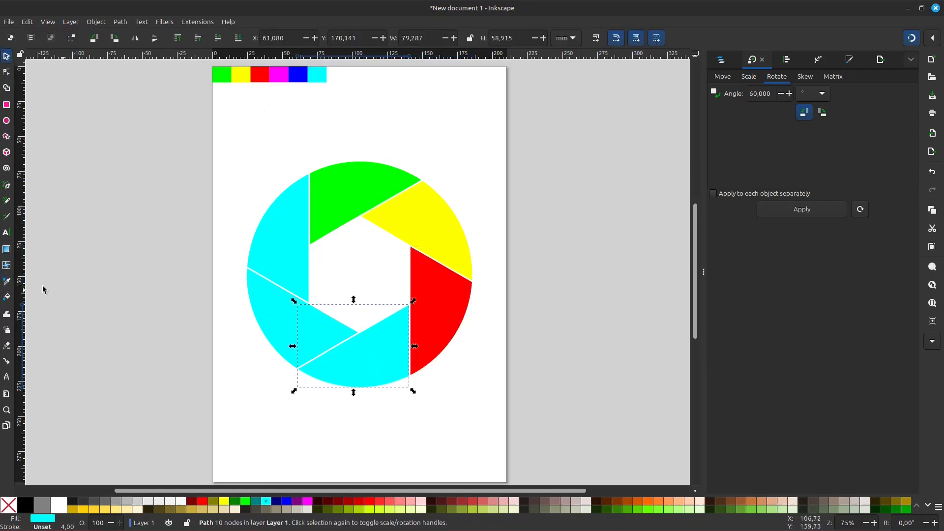
click(8, 284)
click(280, 78)
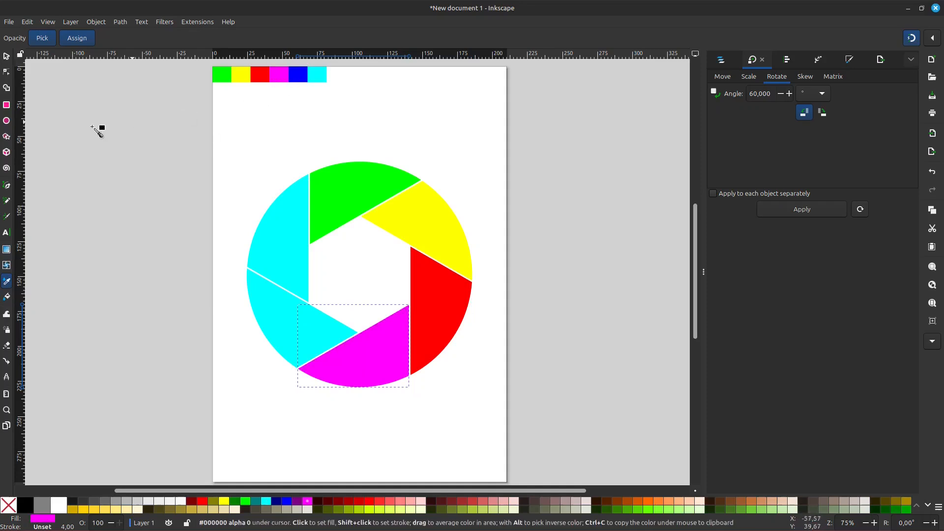
- Fill the lower-left blade with the blue sampled from the colour strip, and deselect it
click(7, 58)
click(271, 316)
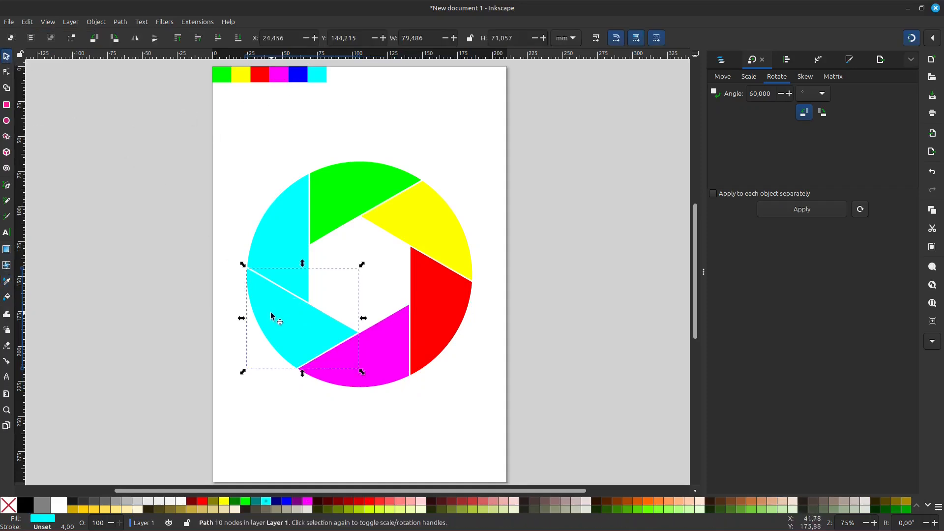
click(6, 281)
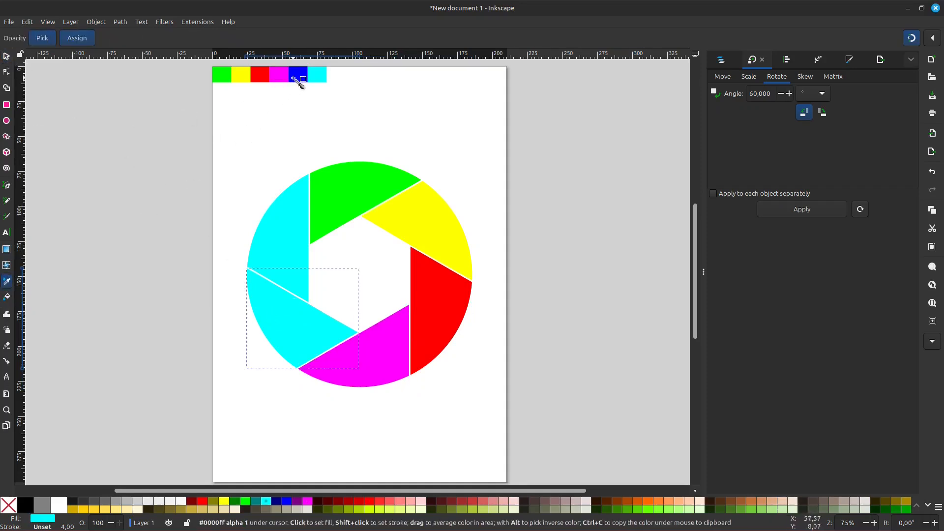
click(297, 75)
click(9, 56)
click(128, 210)
drag(293, 492, 289, 492)
scroll(259, 380, up, 1)
scroll(275, 378, down, 1)
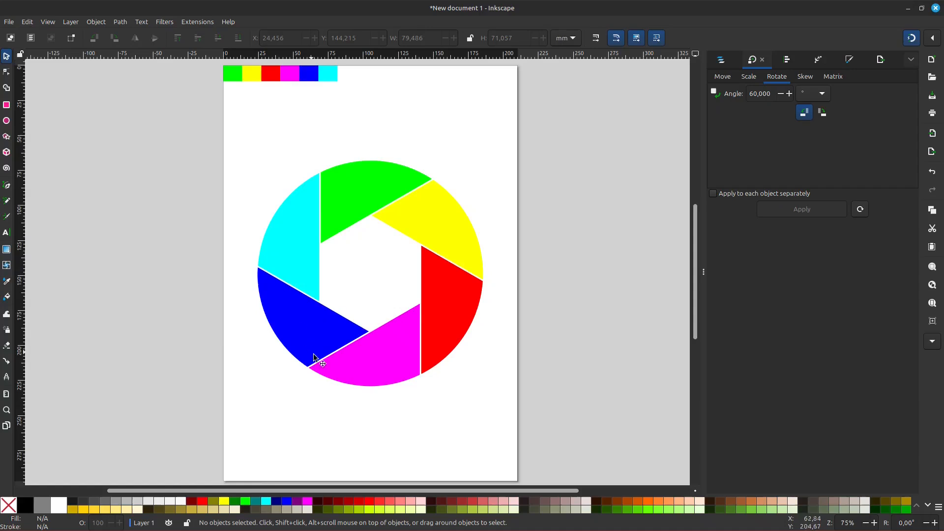